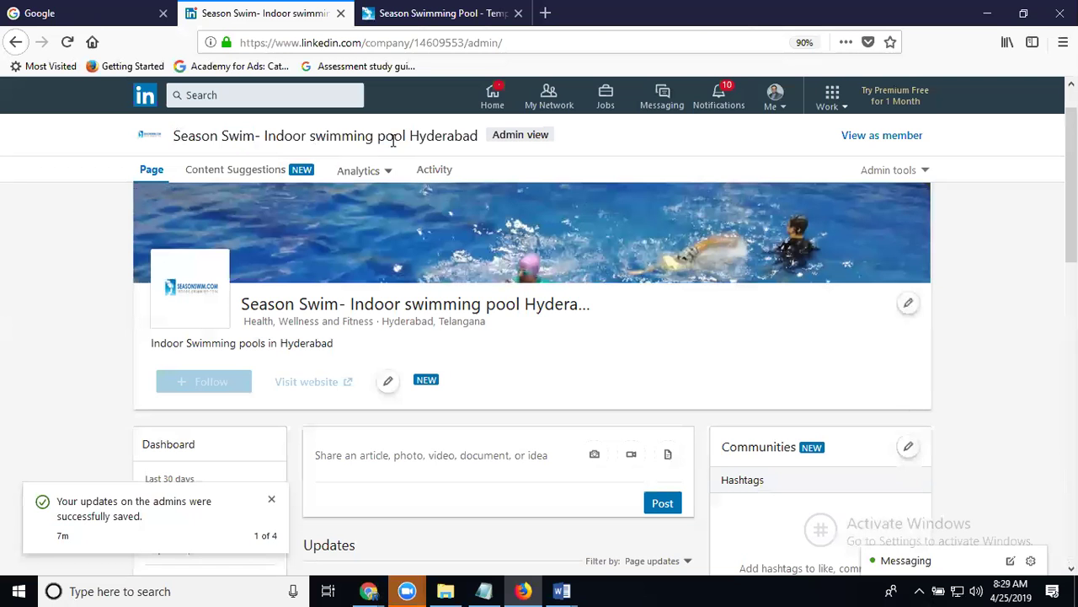
Start a new showcase page for the company and name it "Season Indoor Swimming pool in Kodapur"
left_click(887, 171)
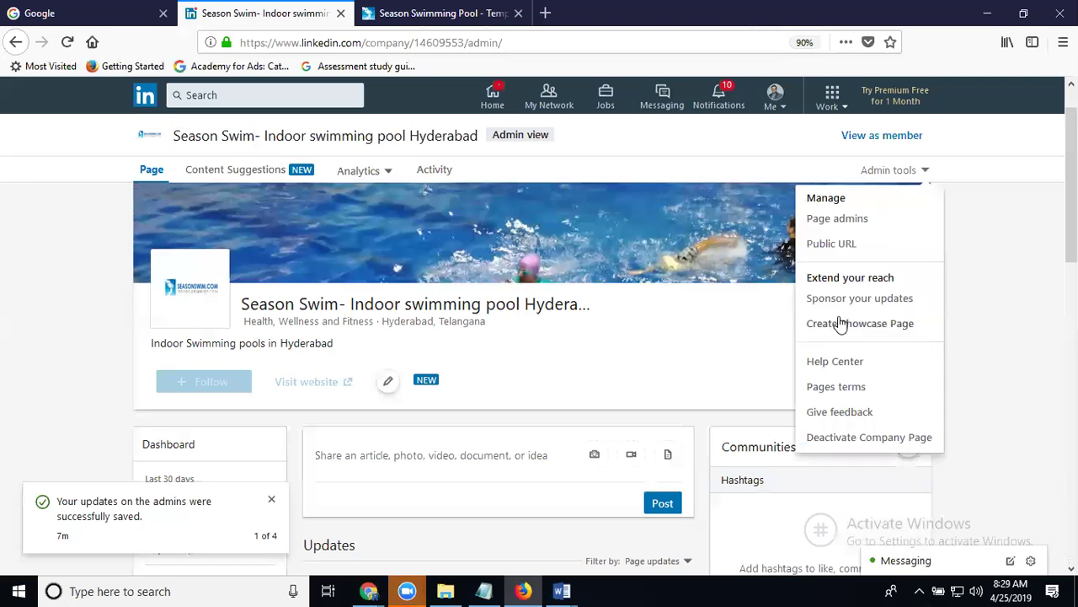
left_click(811, 323)
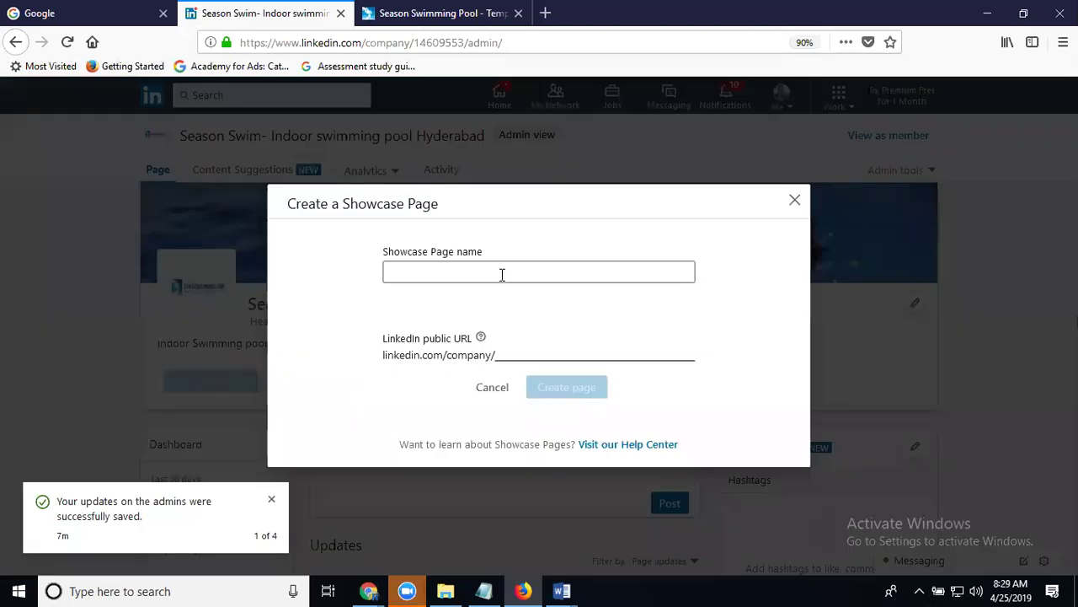
left_click(502, 274)
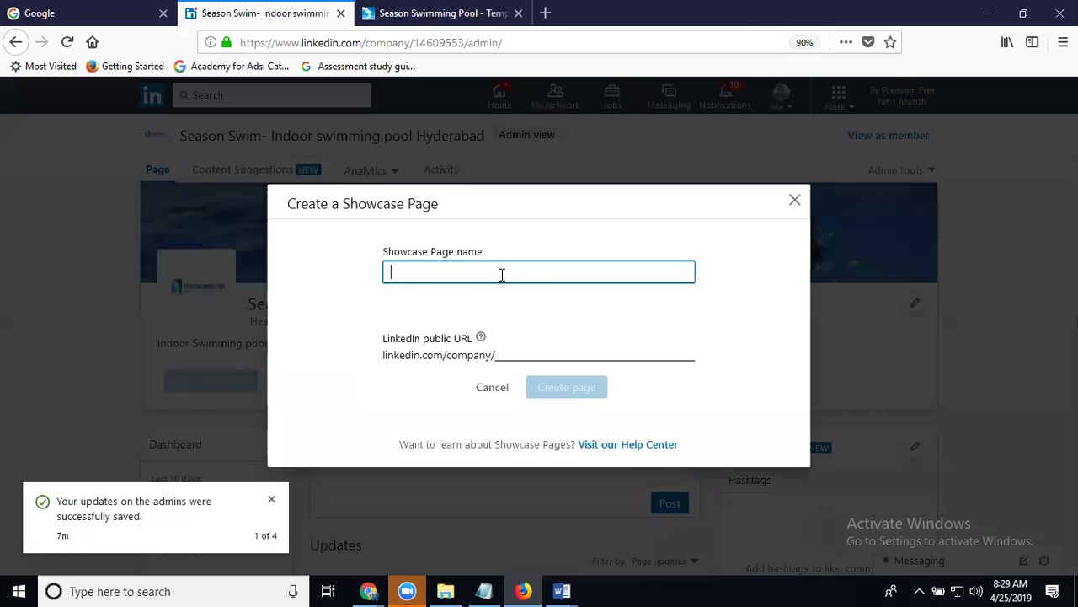
type("Seas")
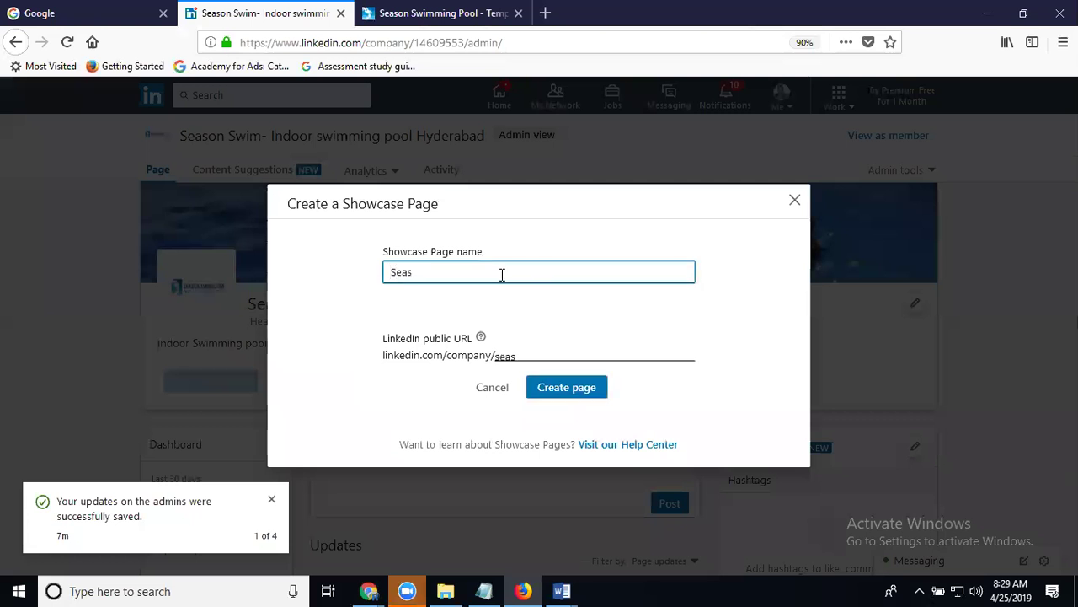
type("on Indoor Swimm")
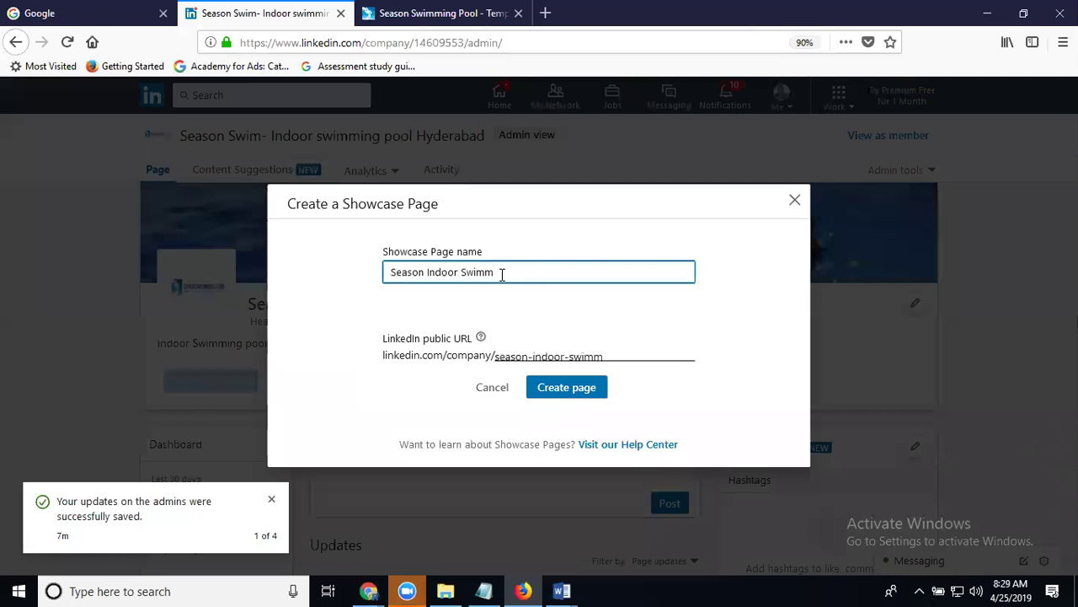
type("ing pool in Kodapu")
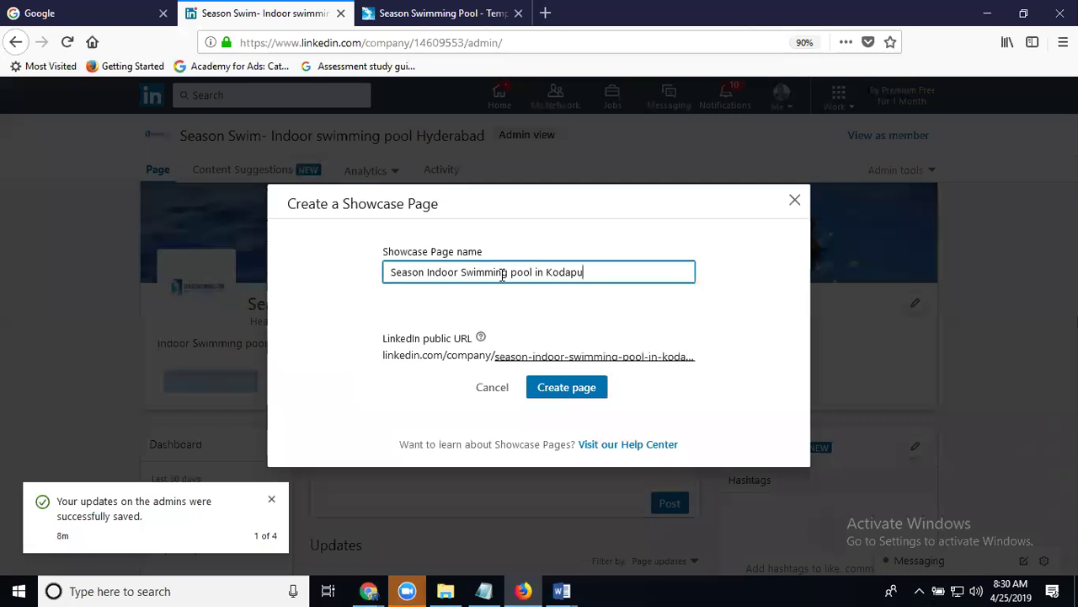
type("r")
Check the public URL suggested for the showcase page and submit the page for creation
triple_click(568, 358)
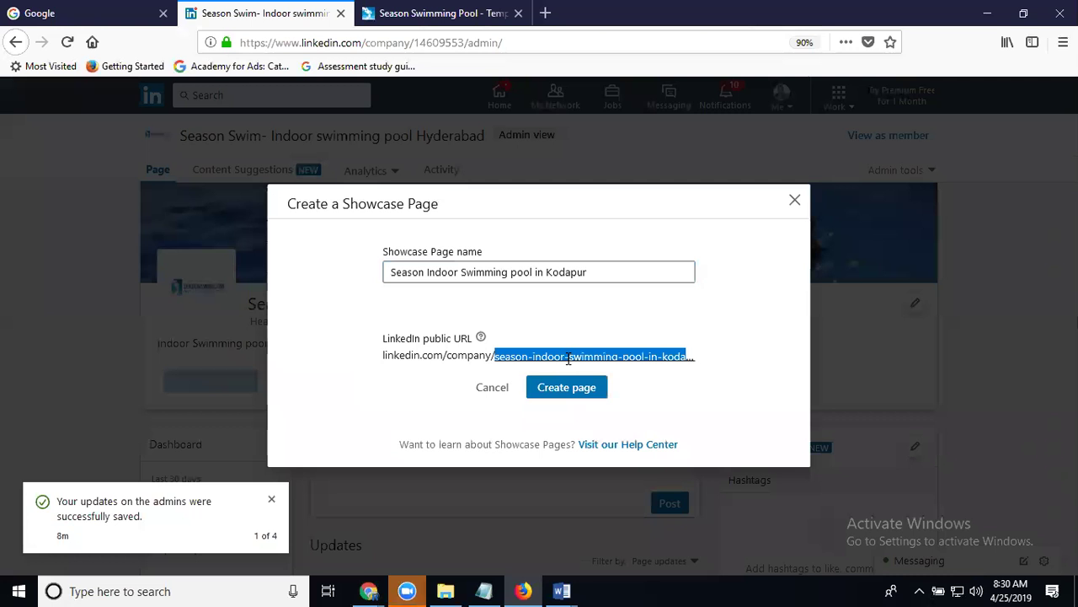
double_click(543, 354)
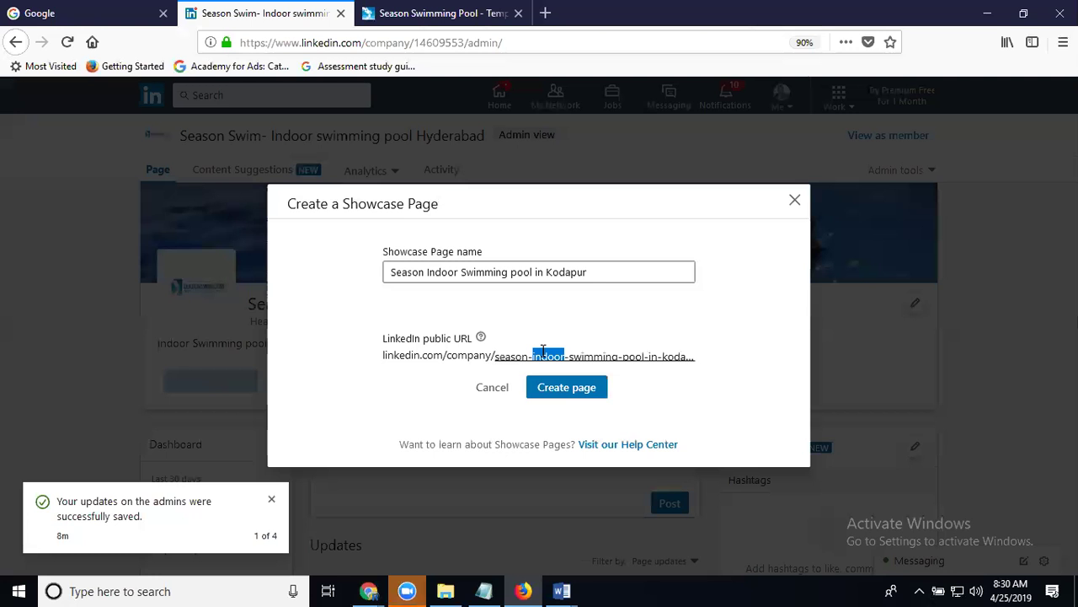
left_click(562, 389)
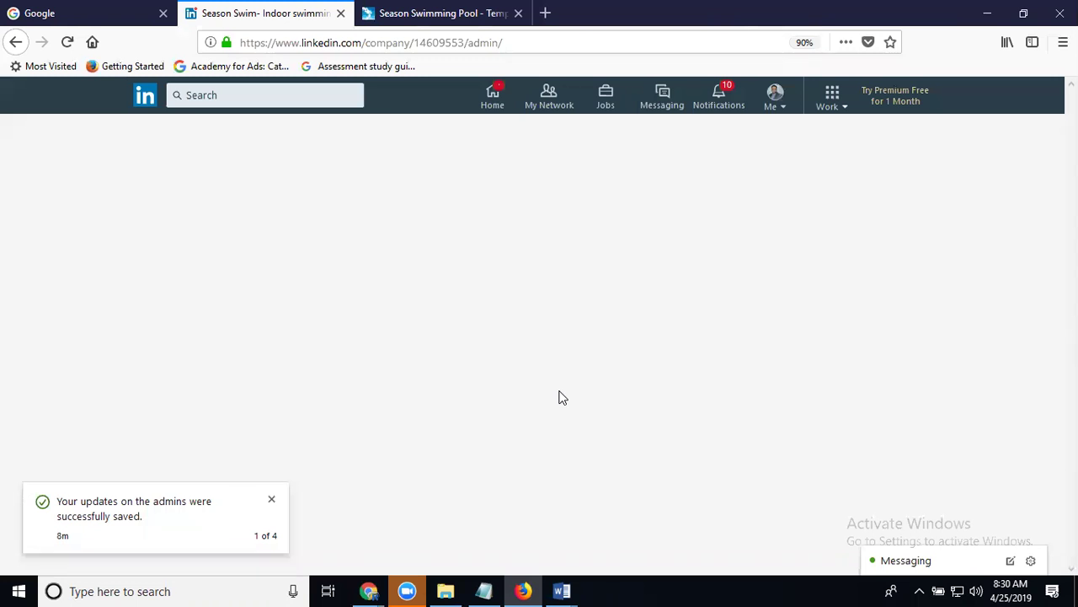
Reload the company page's admin view and look through its updates and dashboard
left_click(553, 48)
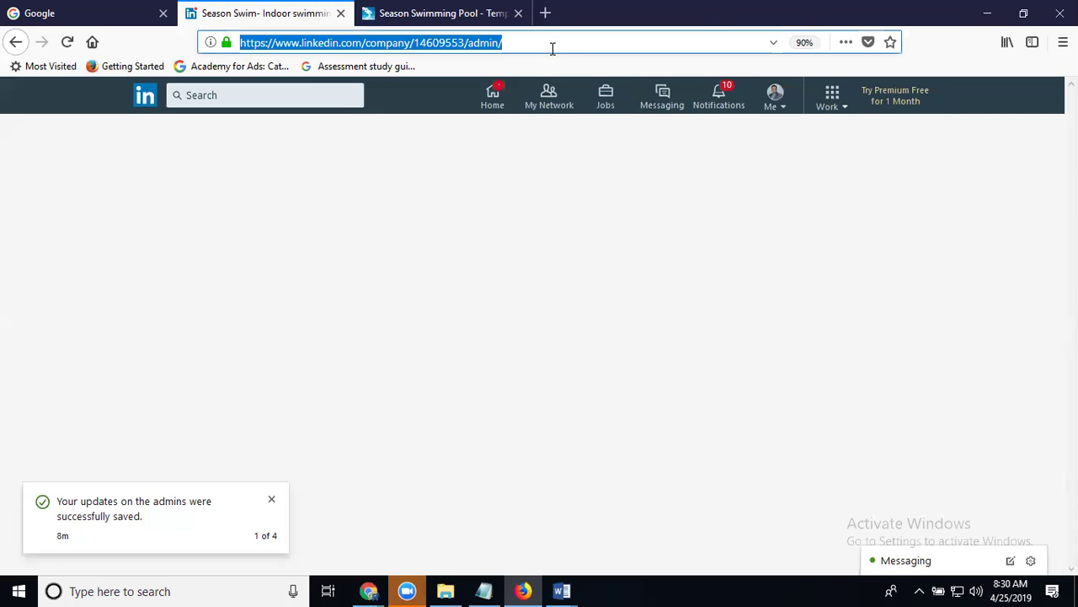
key("Return")
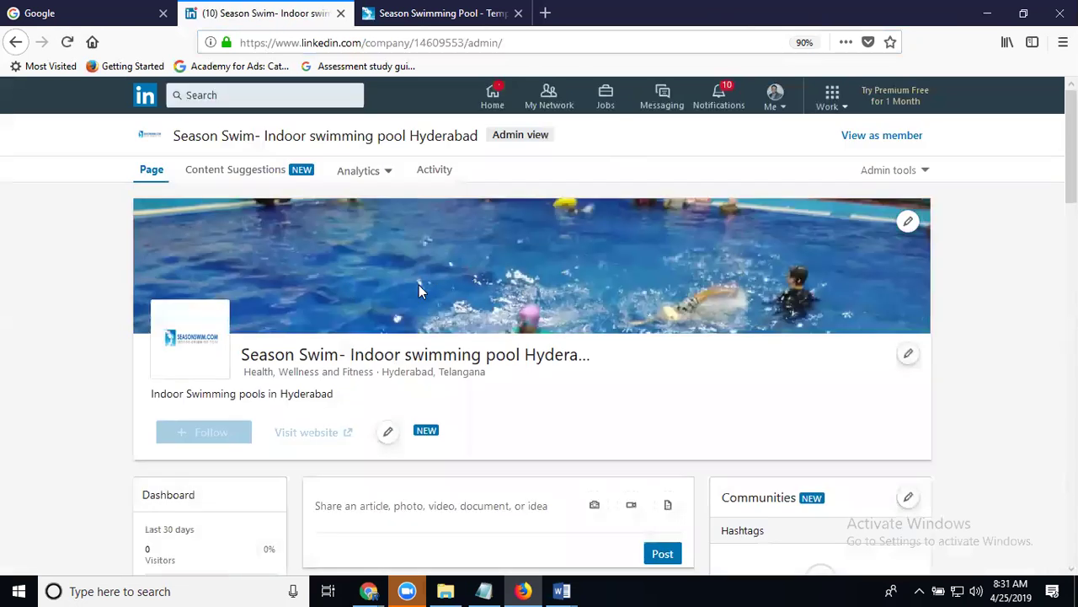
scroll(420, 286, "down", 3)
scroll(422, 292, "down", 4)
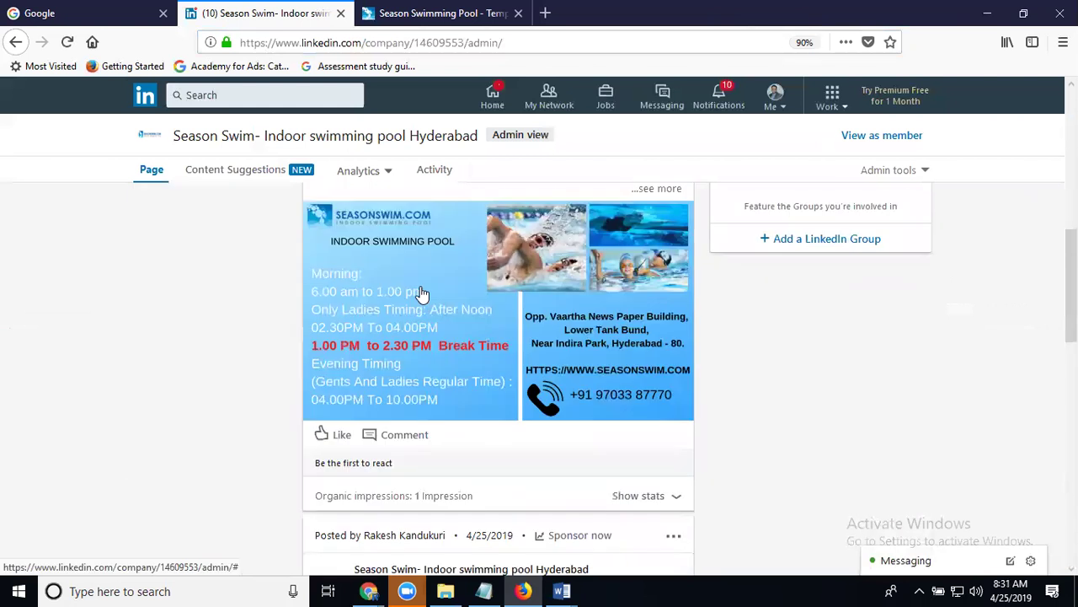
scroll(422, 292, "up", 3)
scroll(422, 292, "up", 2)
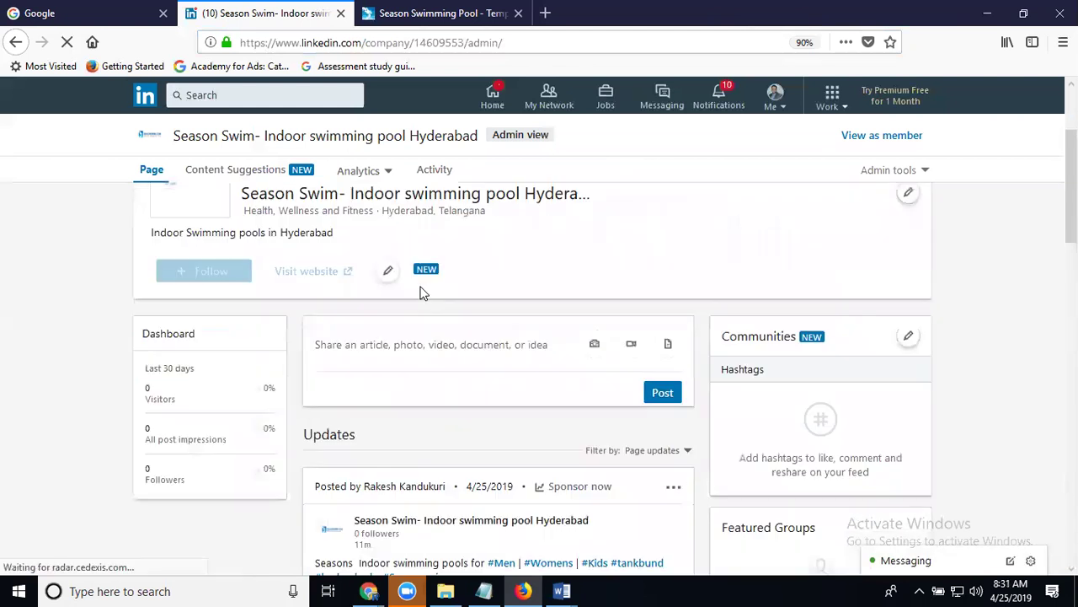
scroll(422, 291, "up", 1)
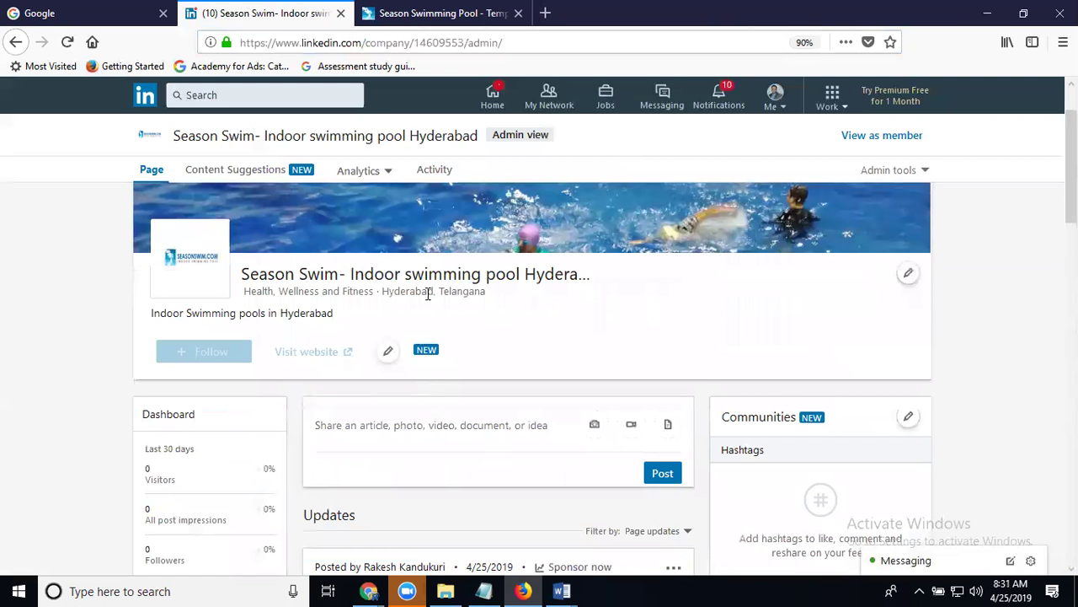
scroll(832, 356, "up", 1)
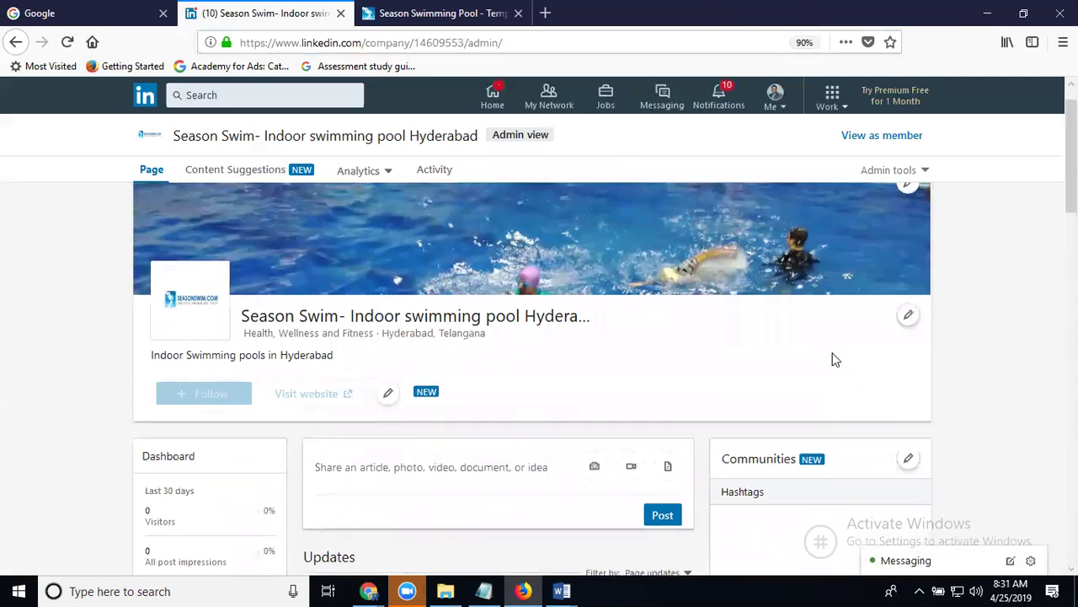
scroll(921, 178, "up", 1)
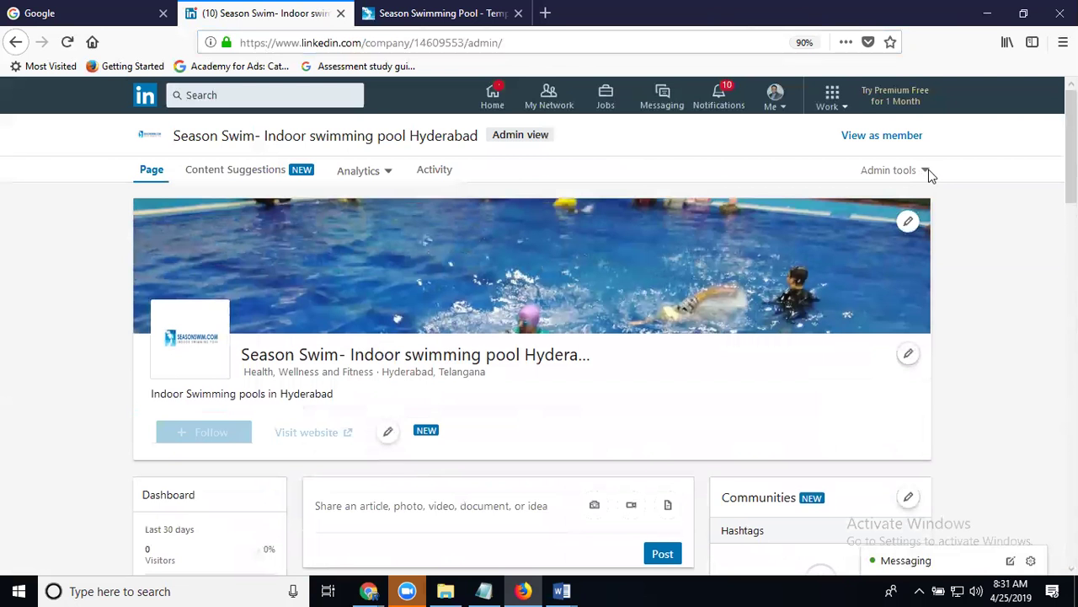
Try to create another showcase page named "season indoor swimming pool in kondapur"
left_click(925, 173)
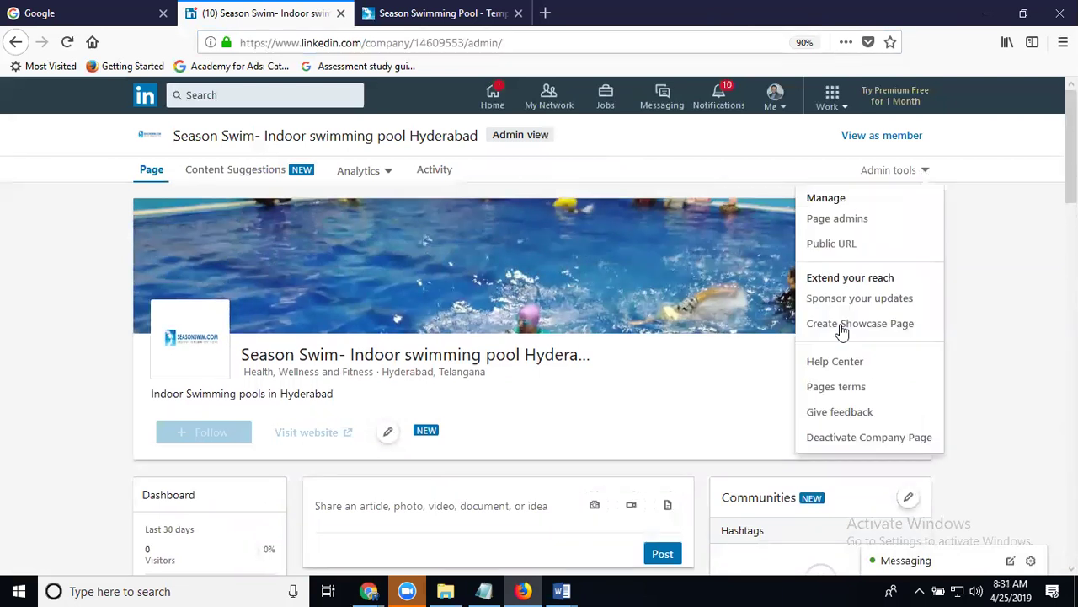
left_click(843, 326)
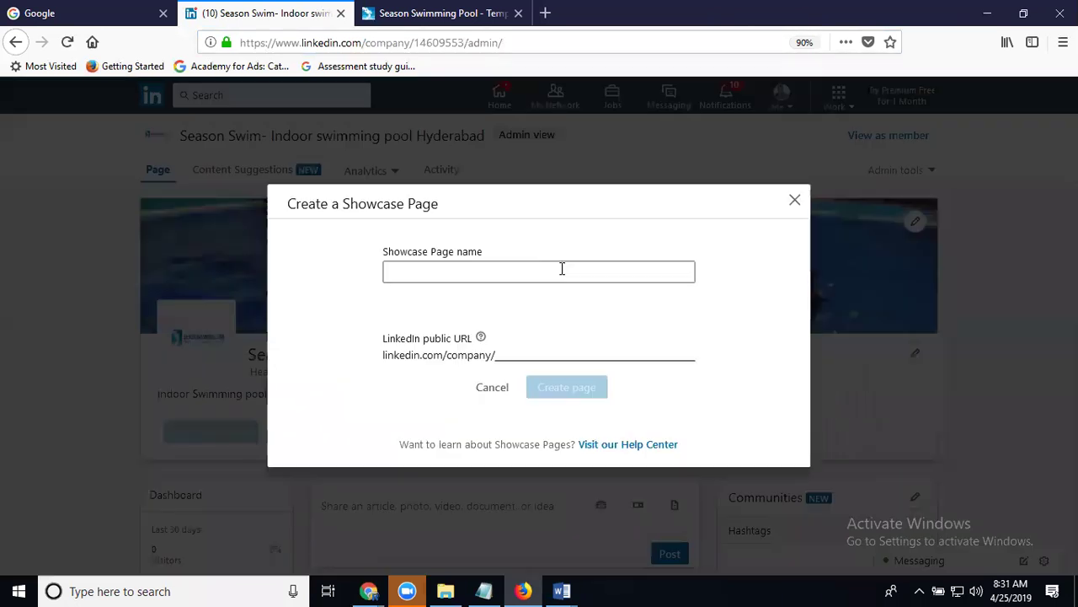
left_click(562, 268)
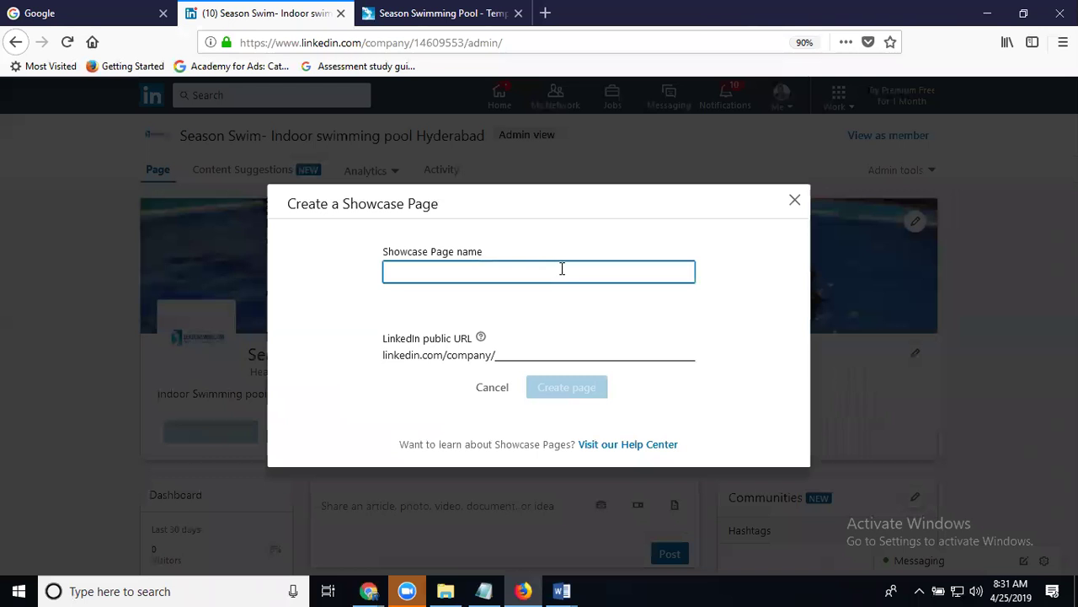
type("seas")
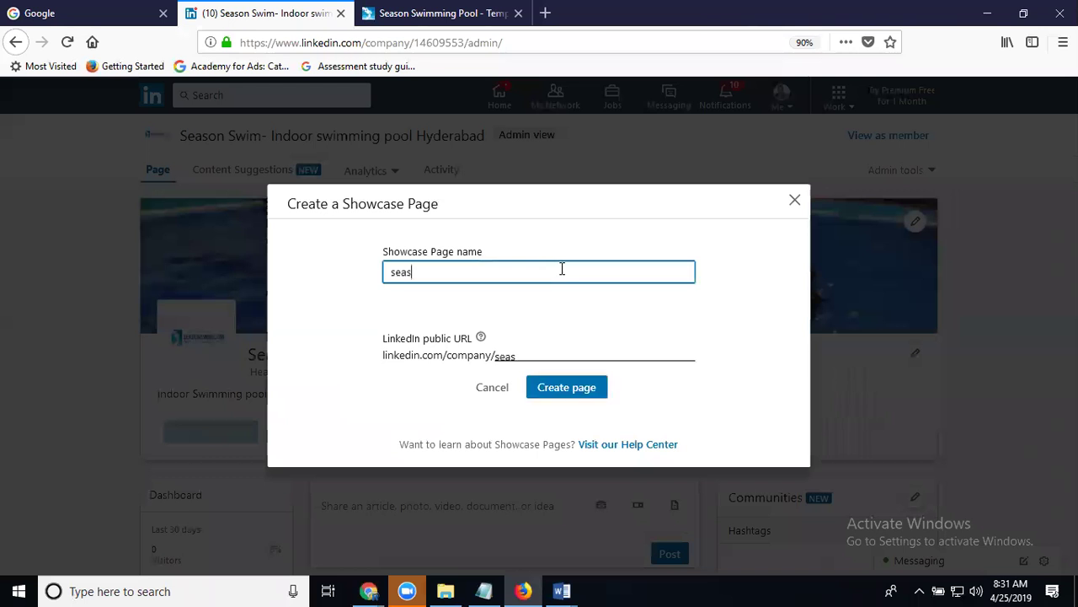
type("on indoor swi")
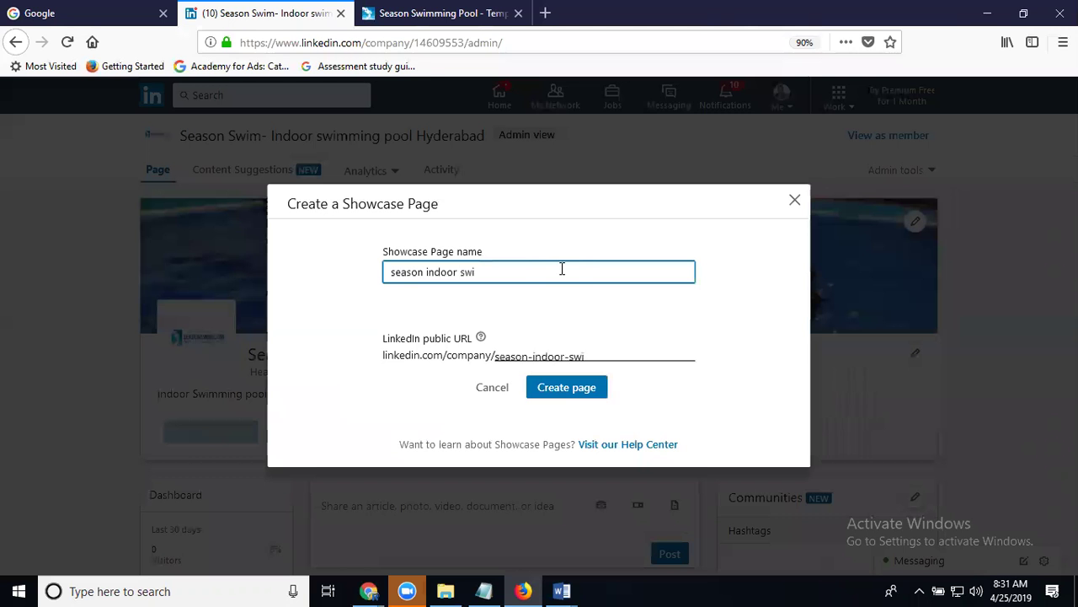
type("mming pool")
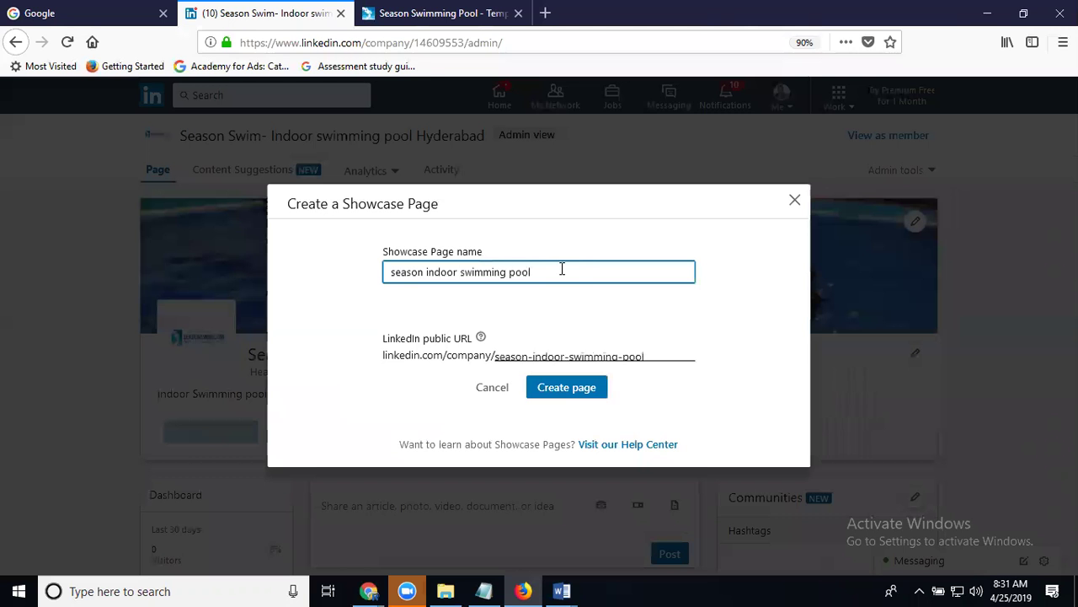
type(" in kondapur")
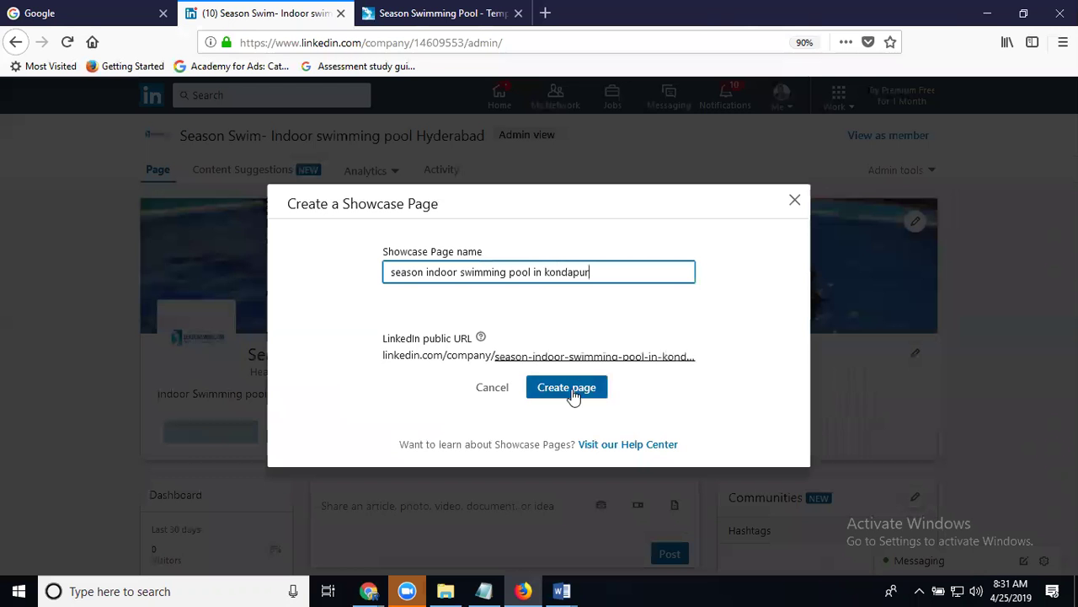
left_click(571, 391)
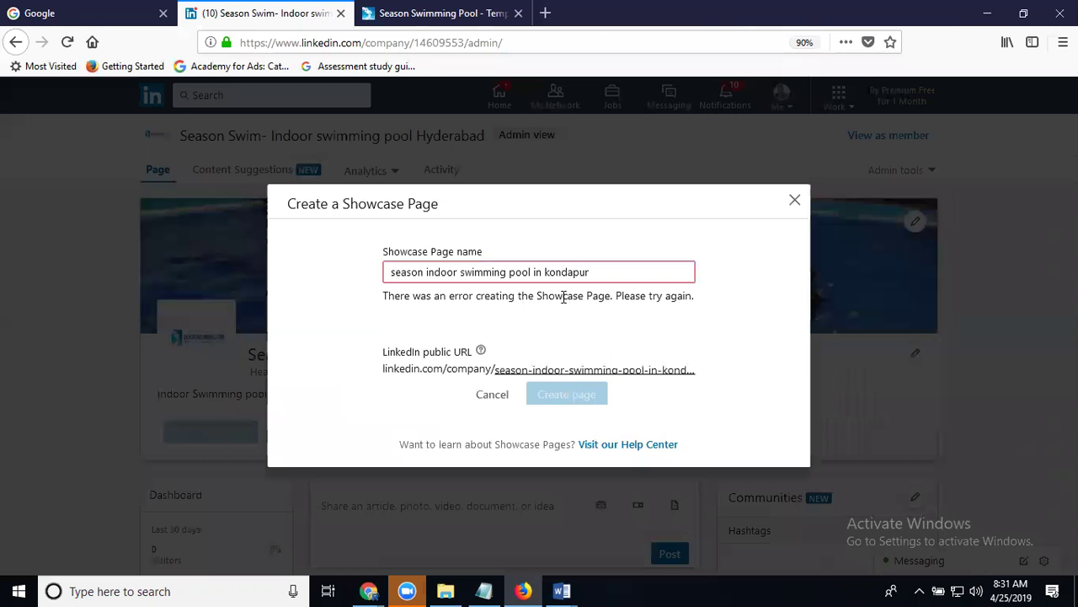
Copy the base address linkedin.com/company/ from the showcase page's public URL into the address of a new browser tab
triple_click(551, 371)
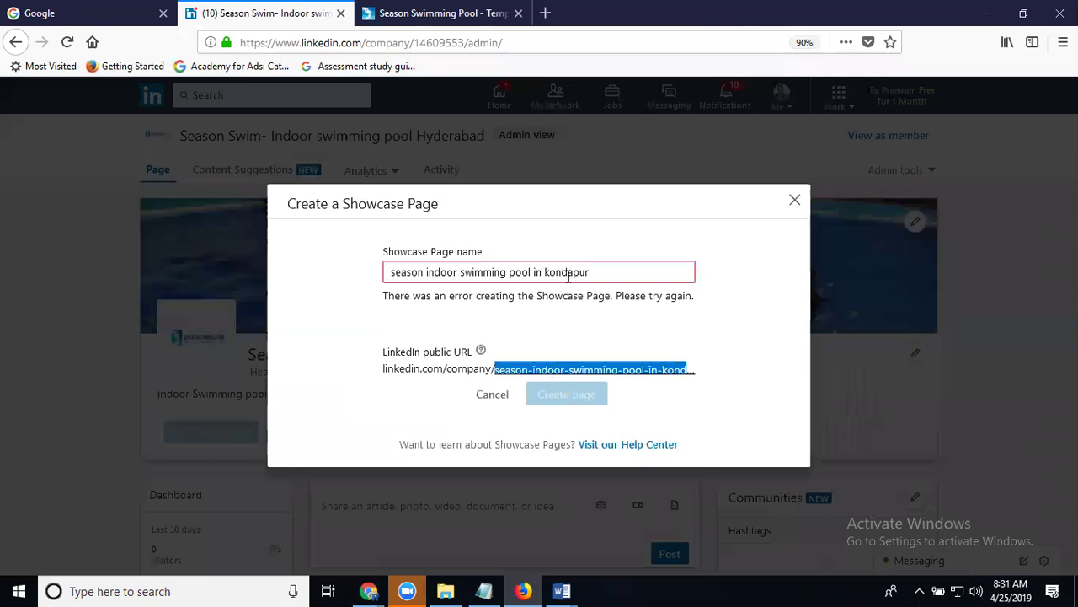
double_click(369, 374)
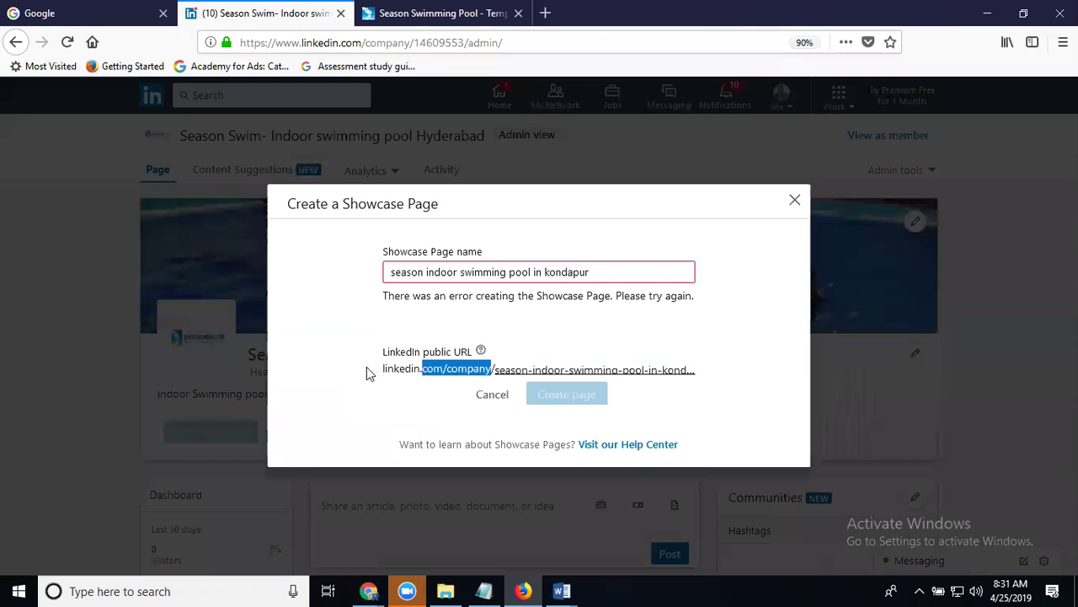
left_click_drag(391, 364, 382, 369)
key("ctrl+c")
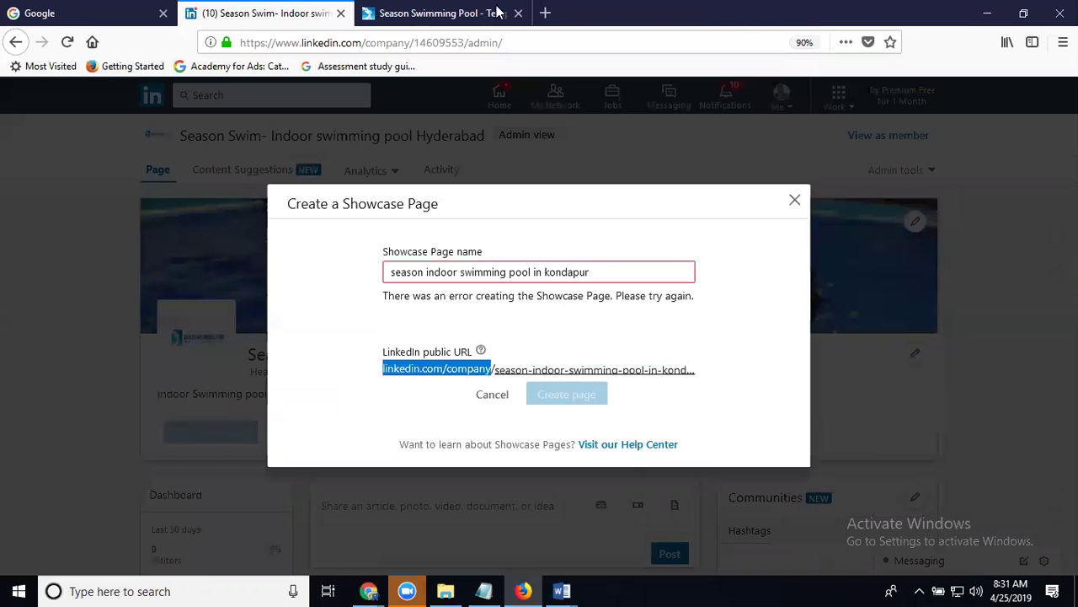
left_click(545, 12)
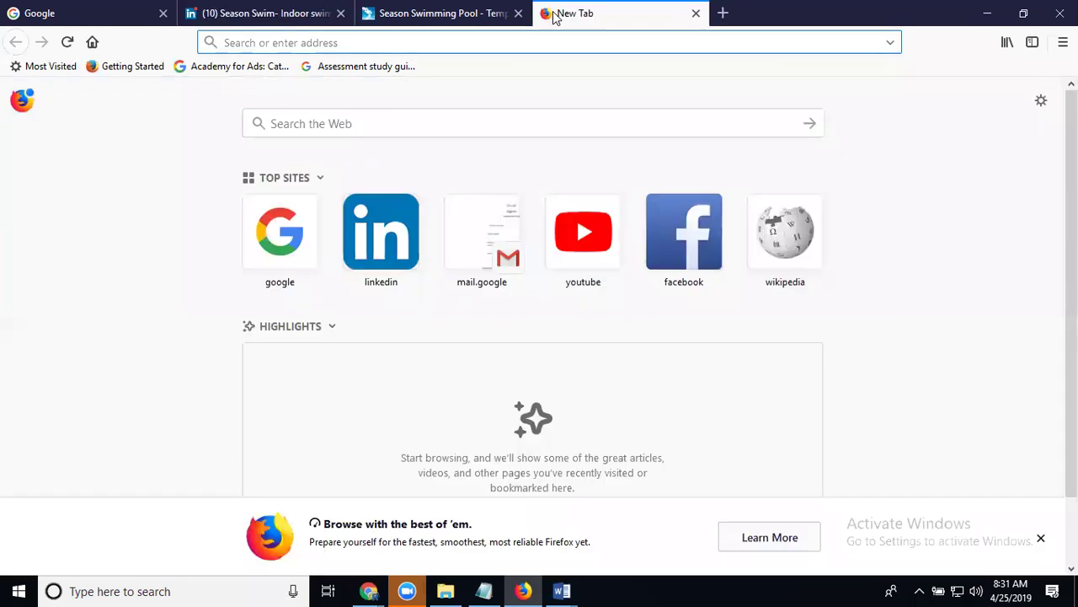
key("ctrl+v")
key("Escape")
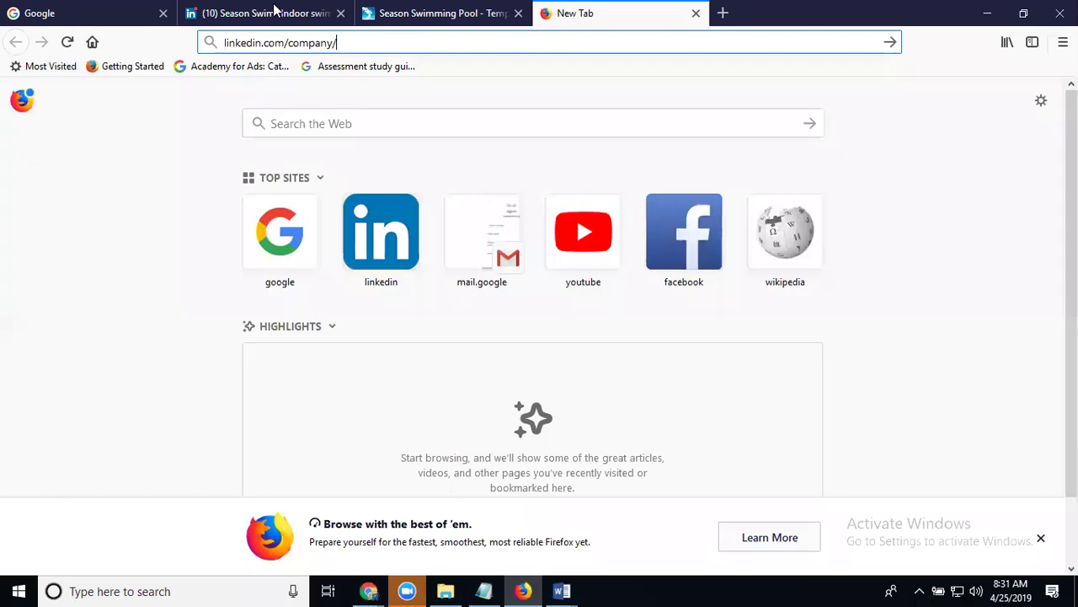
Append the showcase page's URL ending season-indoor-swimming-pool-in-kondapur to the base address and load it
key("ctrl+shift+Tab")
key("ctrl+shift+Tab")
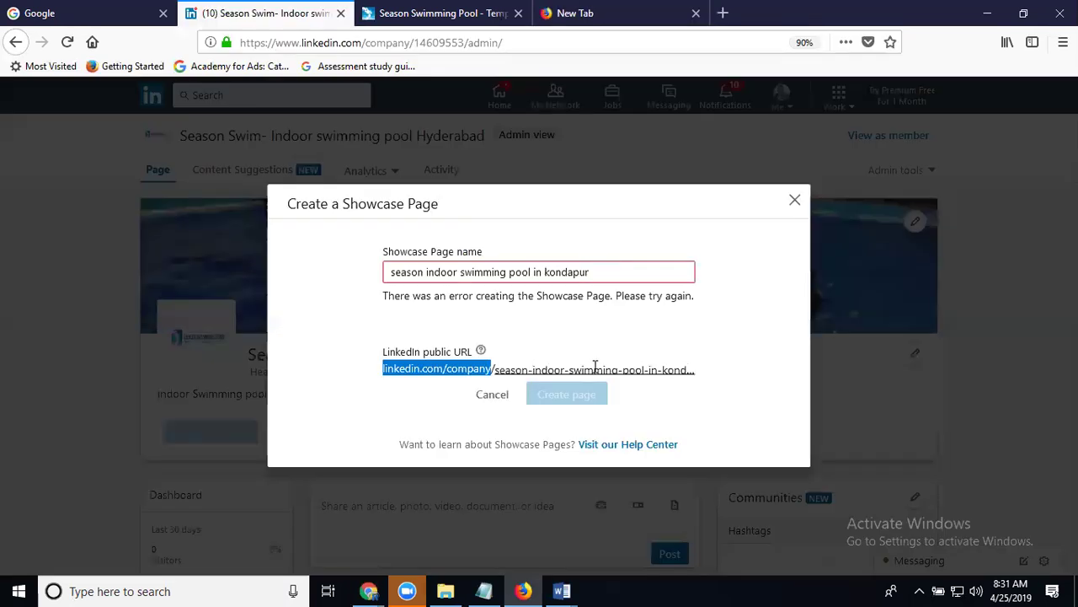
triple_click(595, 367)
left_click_drag(595, 367, 422, 37)
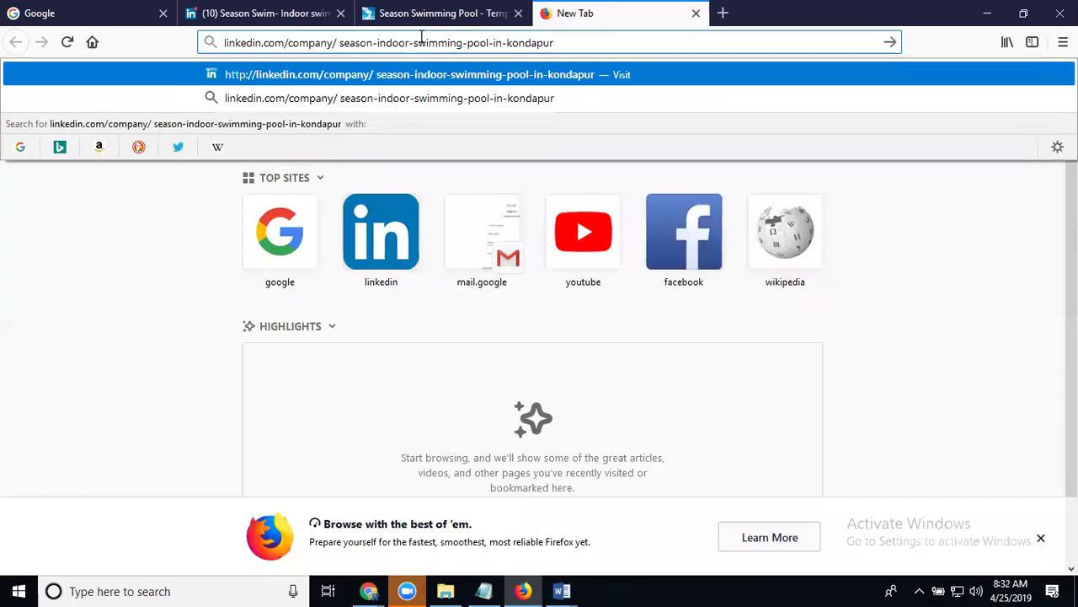
key("Return")
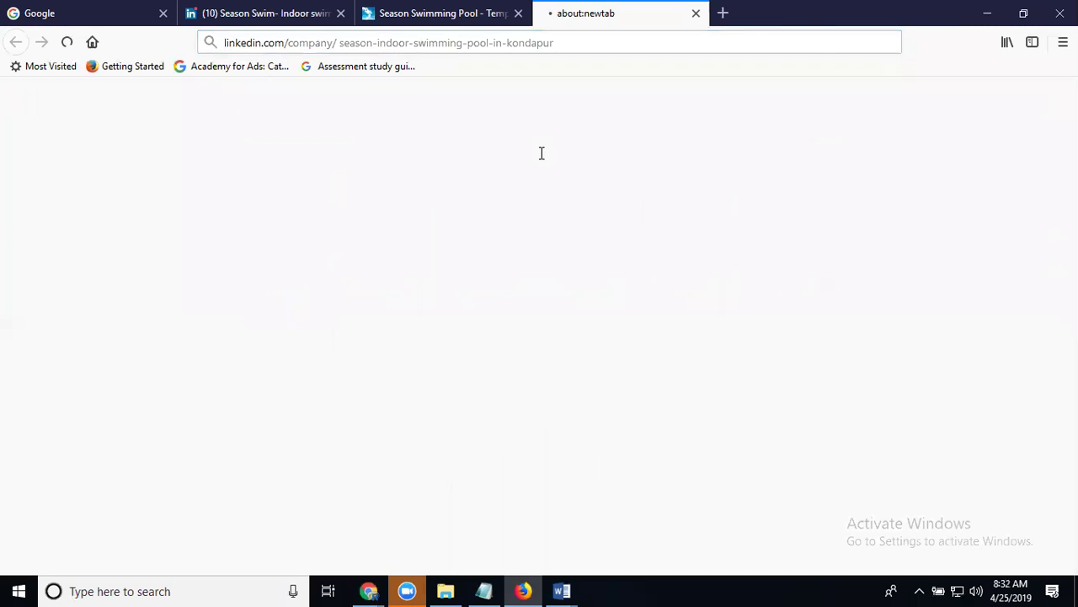
Open linkedin.com/company/season-indoor-swimming-pool-in-kondapur without the space in the address and reload the page
left_click(416, 41)
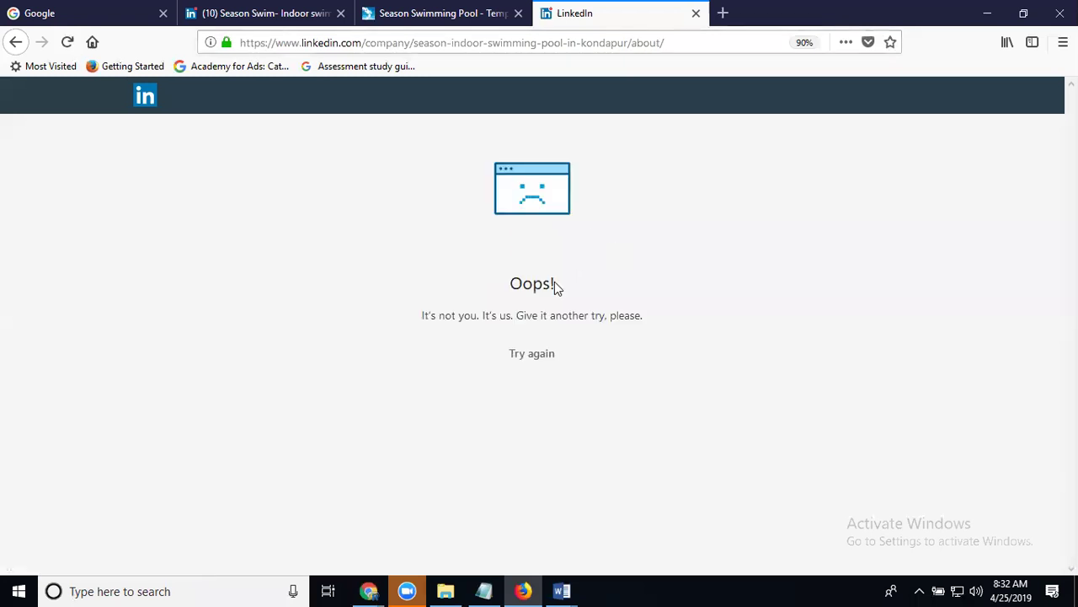
left_click(73, 47)
left_click(67, 42)
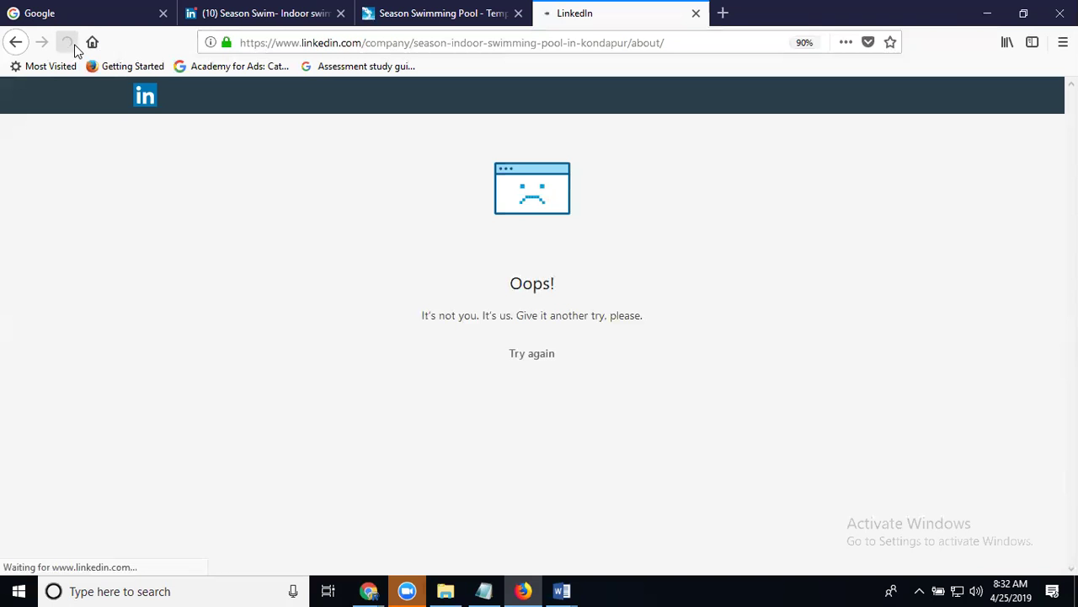
Select the showcase page's full address, switch to the Chrome window showing the Season Swim website and open a new tab
left_click(484, 42)
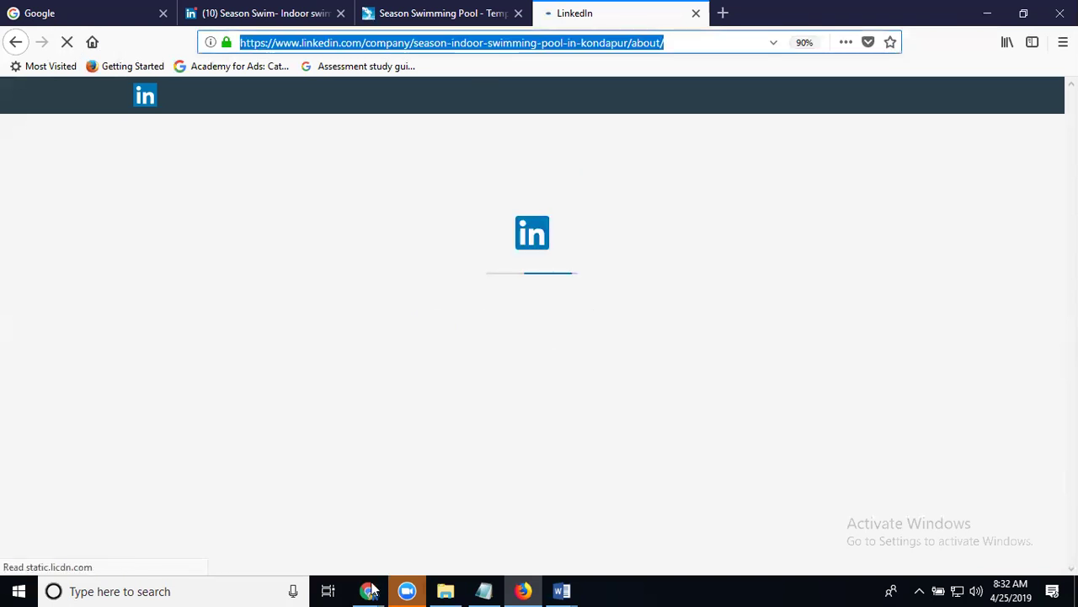
mouse_move(368, 581)
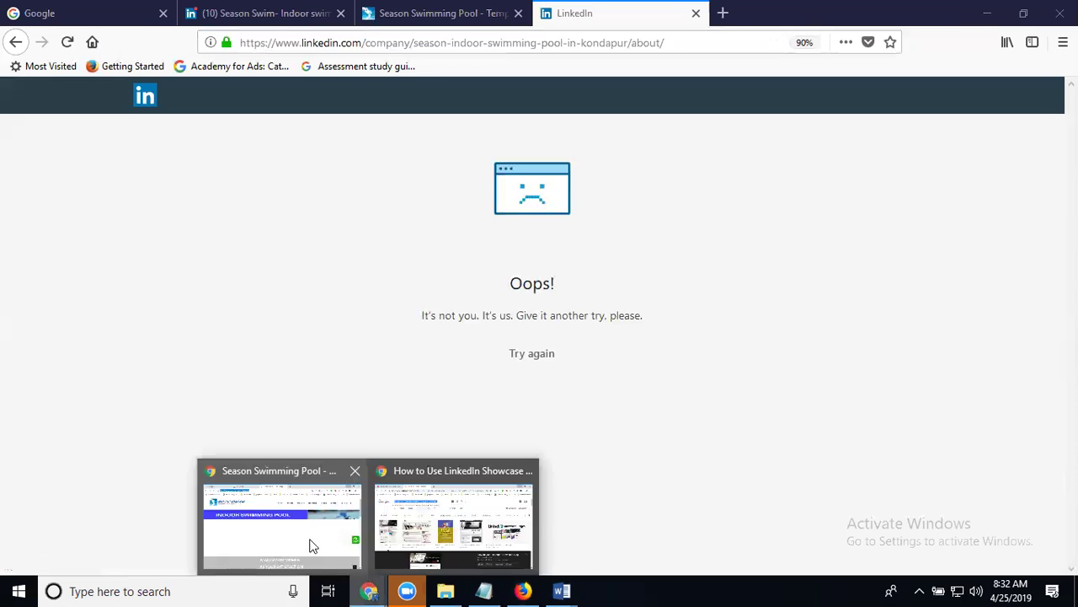
key("alt+Tab")
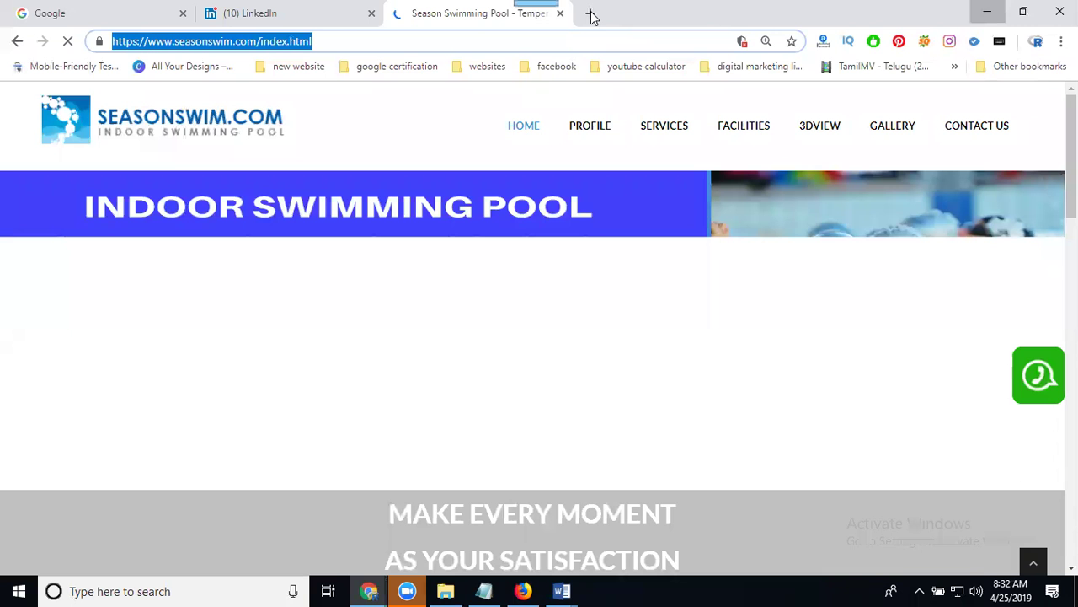
left_click(591, 14)
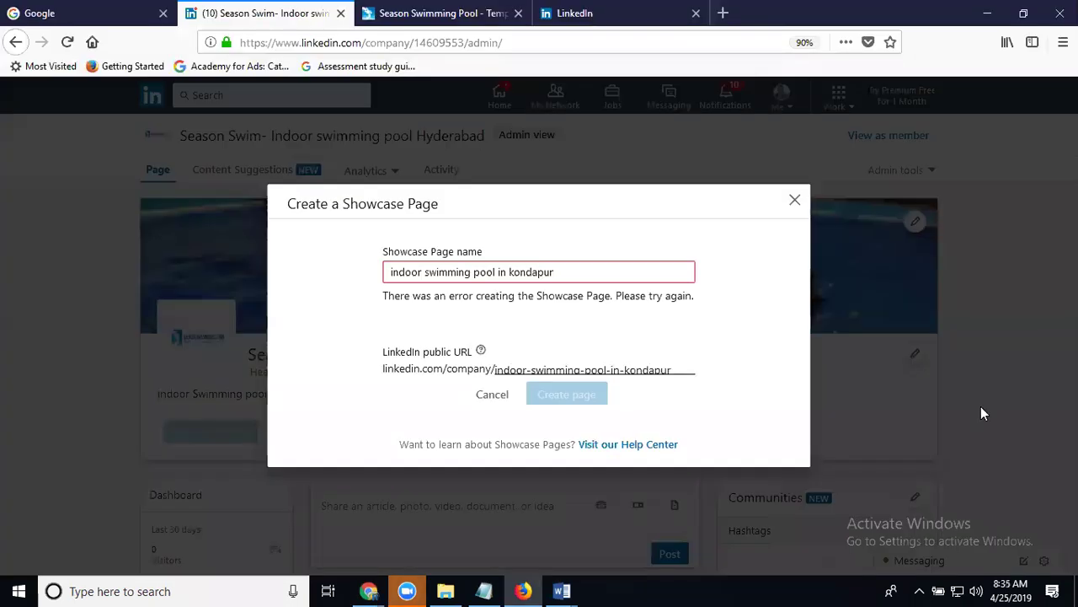
Close the showcase page form on the Season Swim page and look through the account's list of managed companies
left_click(796, 202)
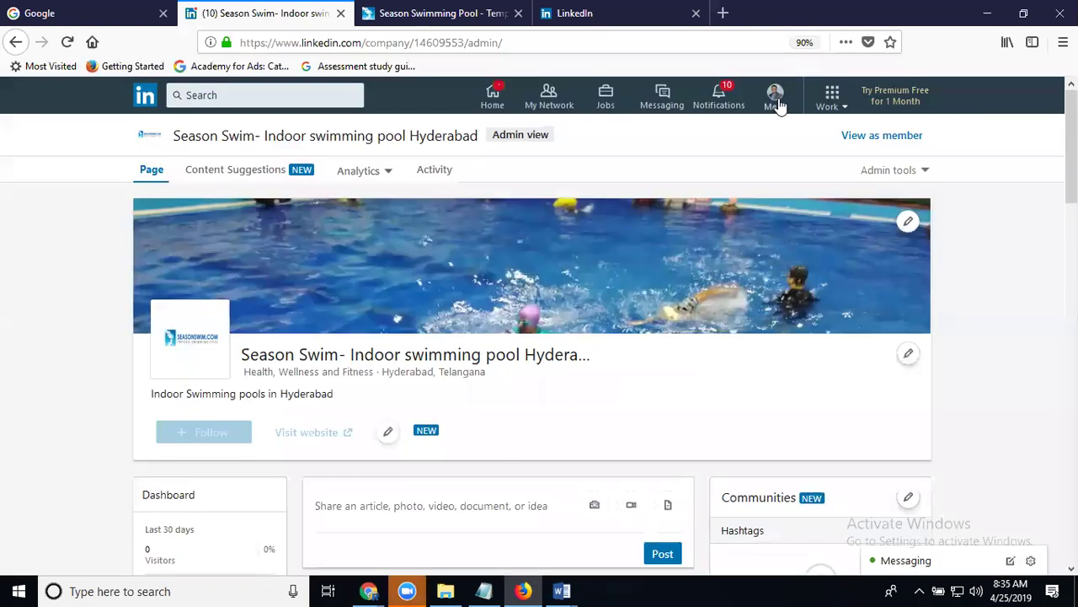
left_click(776, 99)
scroll(678, 408, "down", 3)
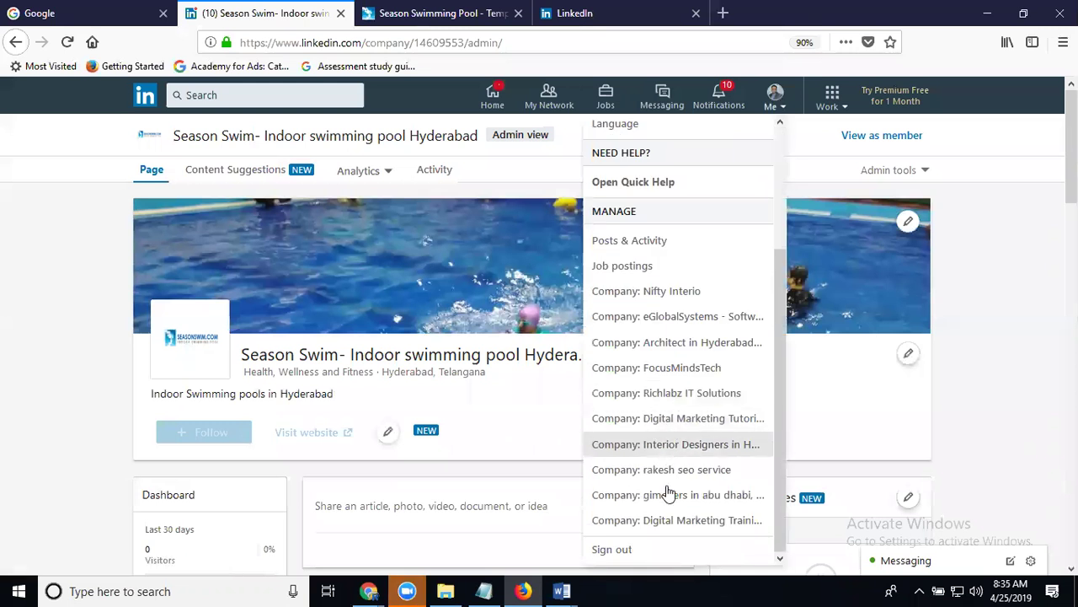
scroll(430, 72, "down", 1)
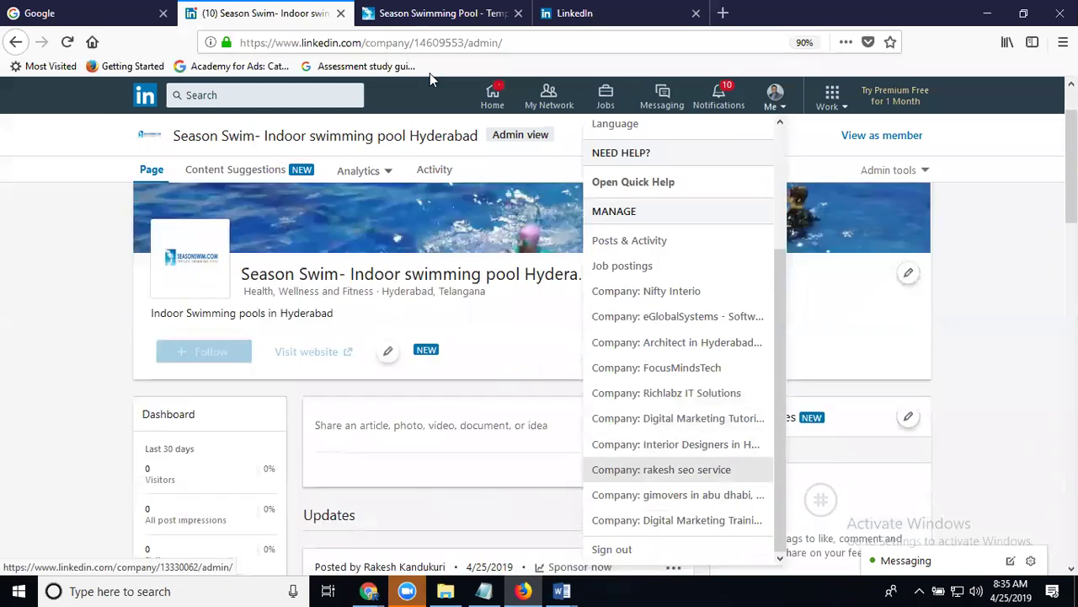
Search LinkedIn for "rakesh tech" and open the Marketing and Advertising company page Rakesh Tech Solutions
left_click(308, 100)
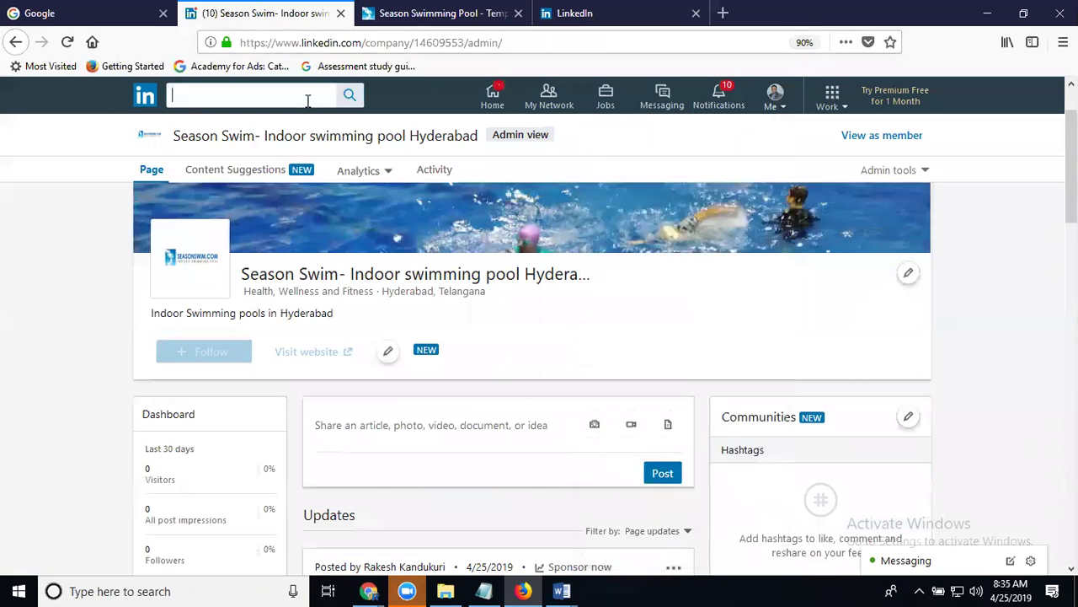
type("rak")
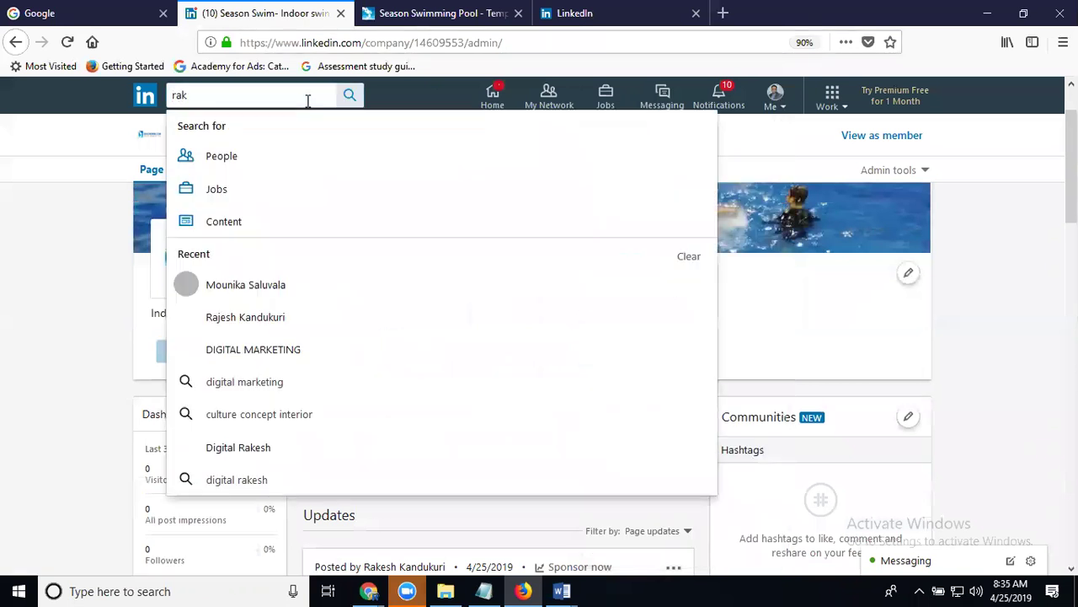
type("esh")
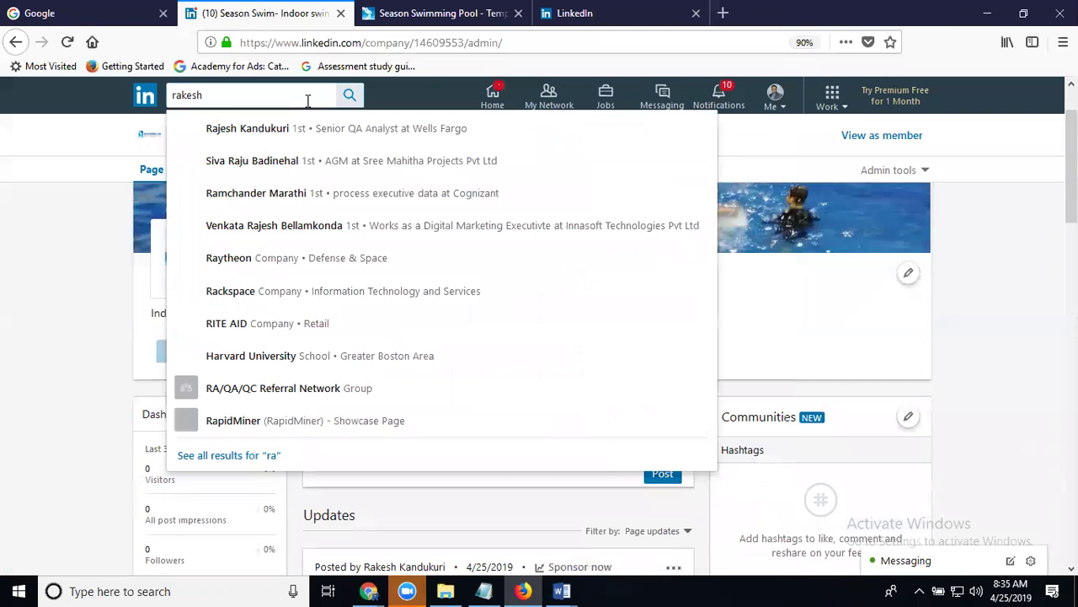
type(" tech")
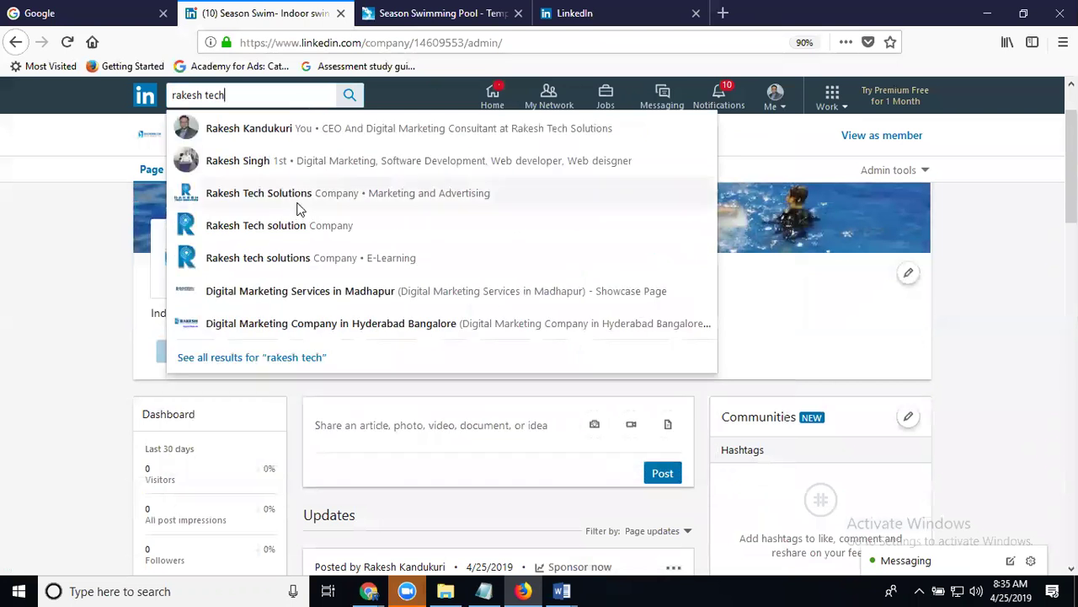
left_click(296, 203)
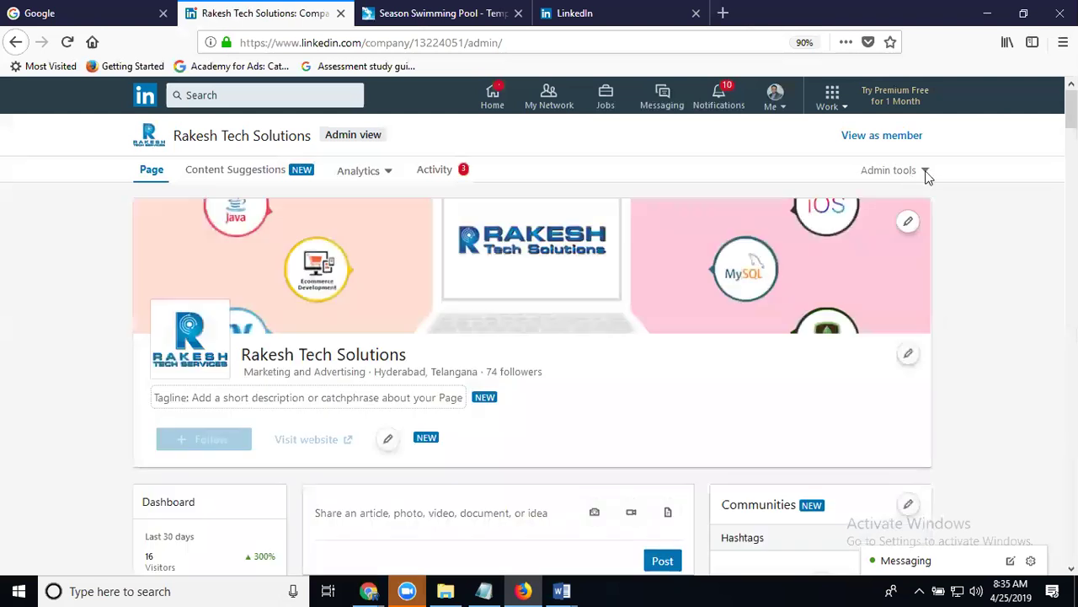
Try to create a showcase page named "Digital Marketing Company Bangalore" for the Rakesh Tech Solutions page
left_click(918, 177)
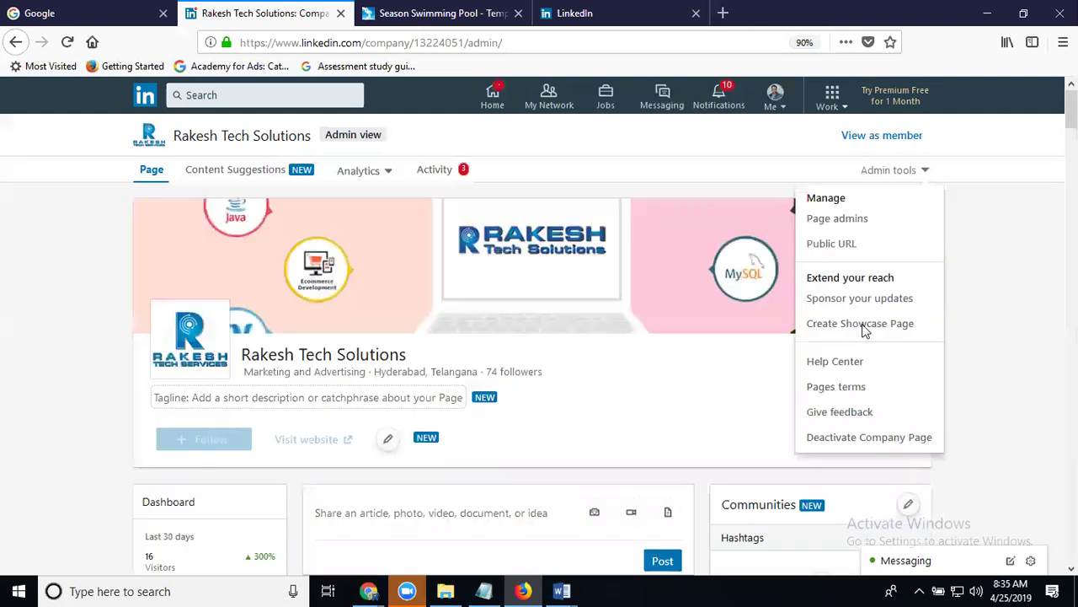
left_click(862, 326)
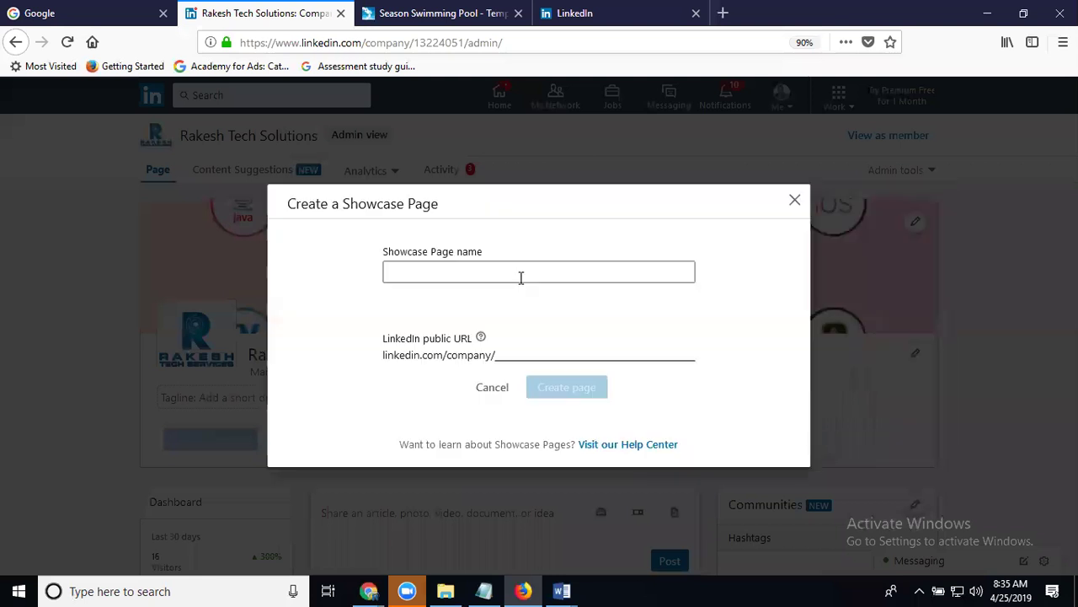
left_click(521, 278)
type("Digi")
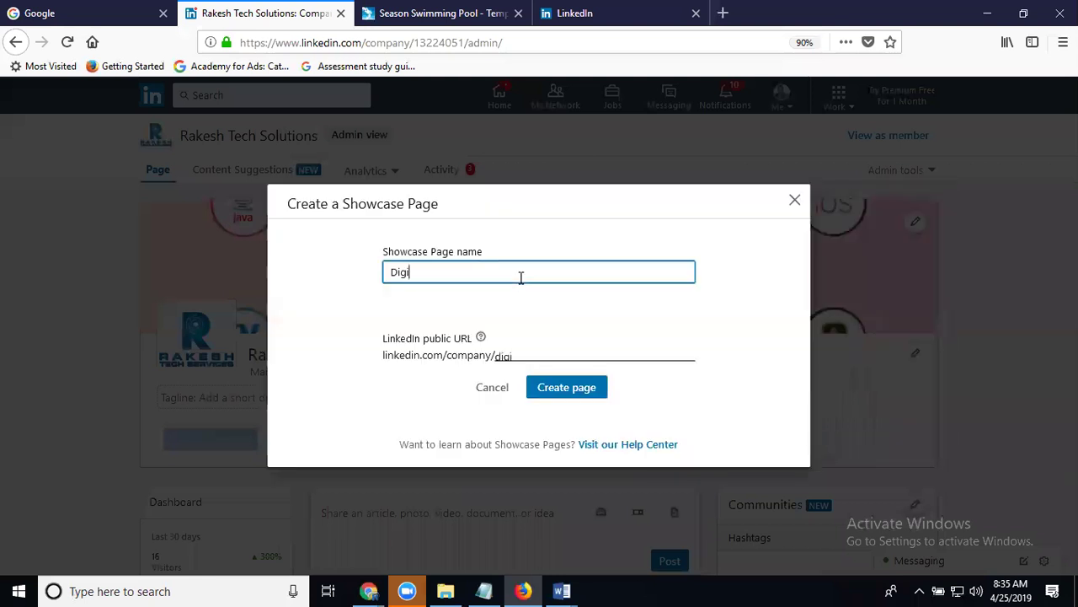
type("tal Marketing Compan")
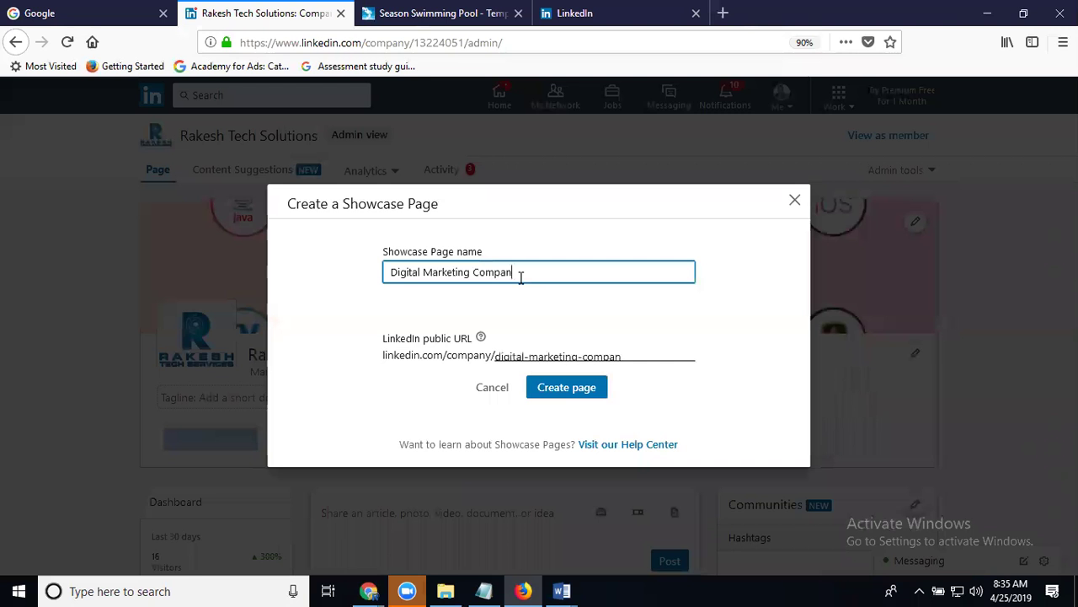
type("y Bangalore")
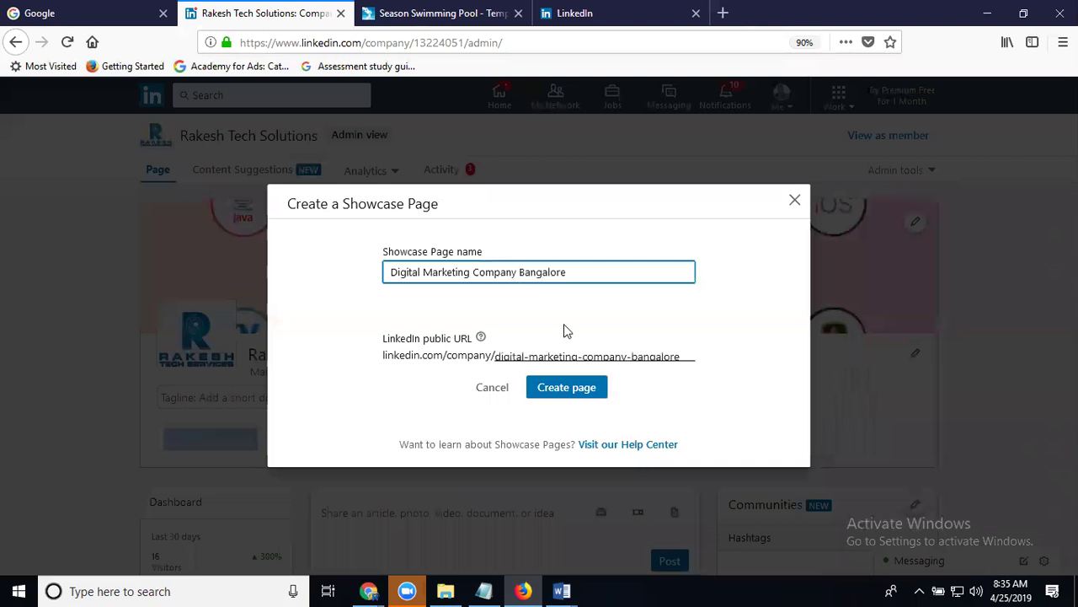
left_click(554, 386)
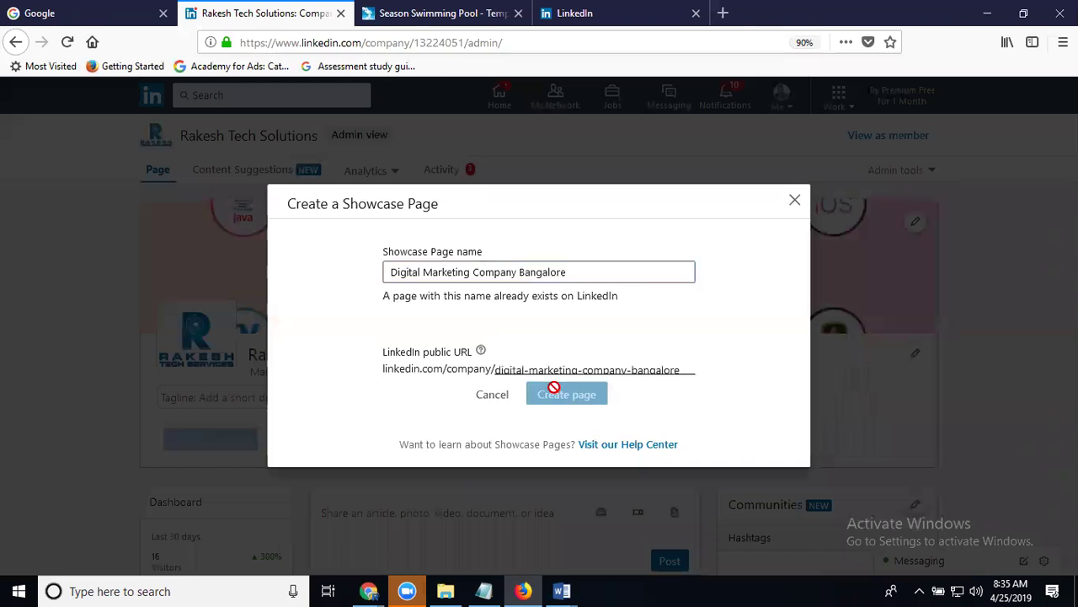
Change the showcase page name to "Digital Marketing Company in Bangalore" and try to create the page
left_click(520, 273)
type("i")
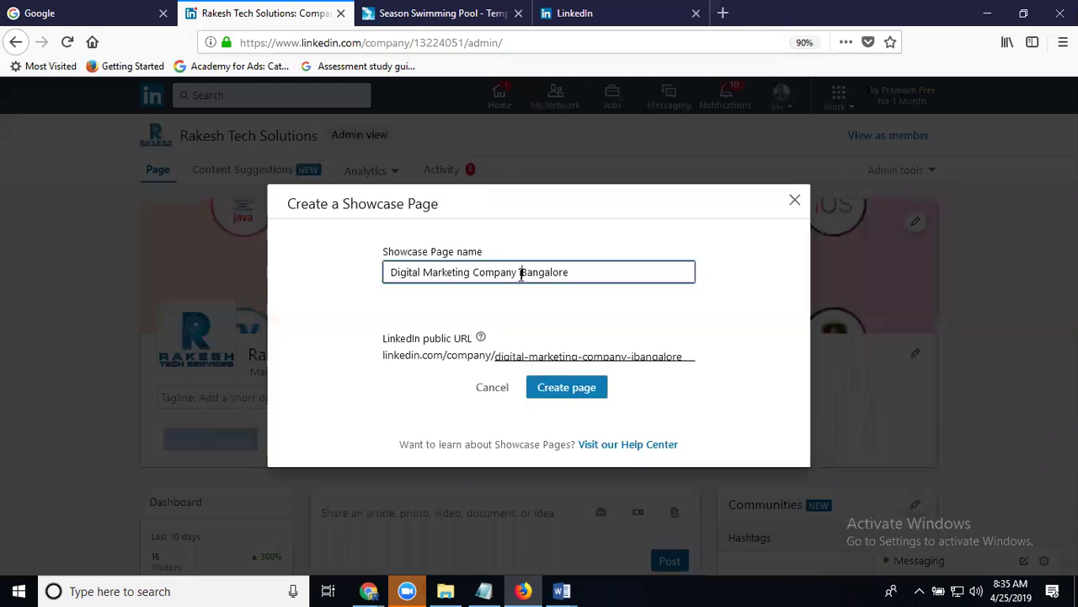
type("n")
left_click(562, 387)
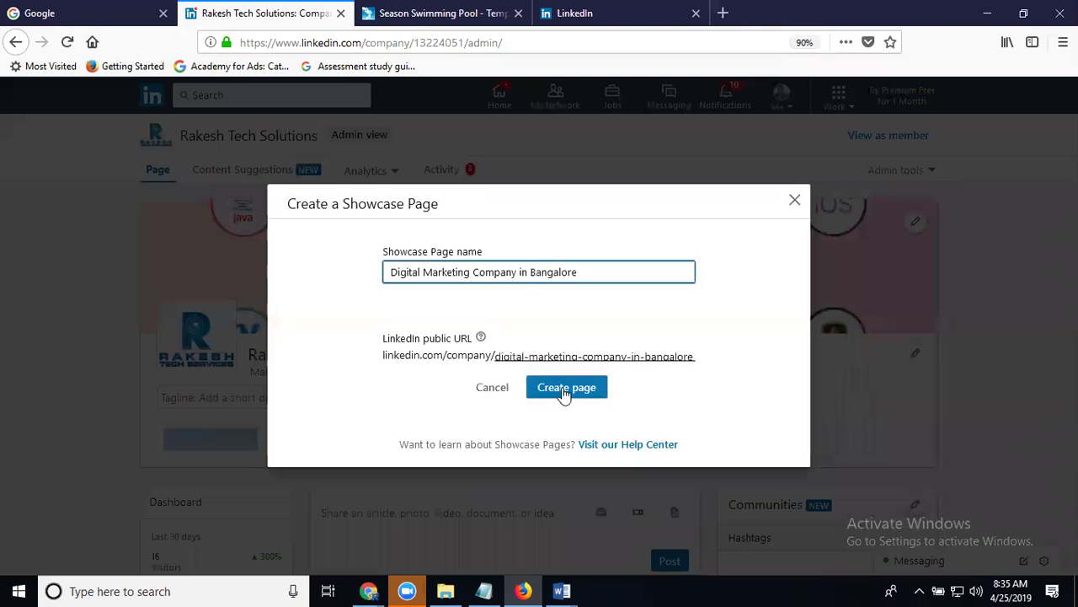
Change the showcase page name to "Digital Marketing services in Bangalore", try to create the page and highlight the end of the resulting message
double_click(487, 273)
type("s")
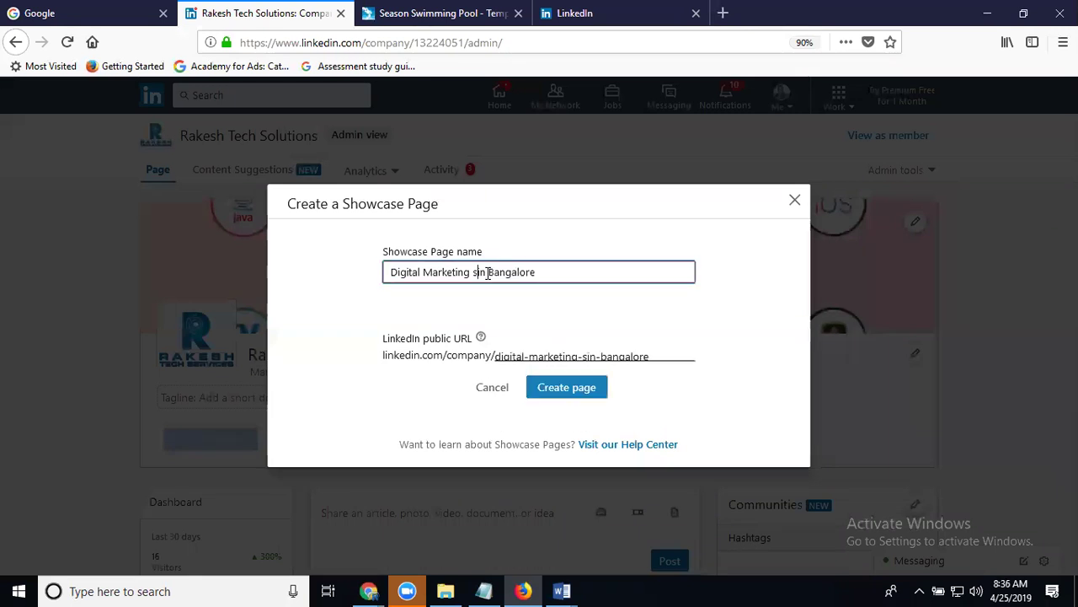
type("ervices")
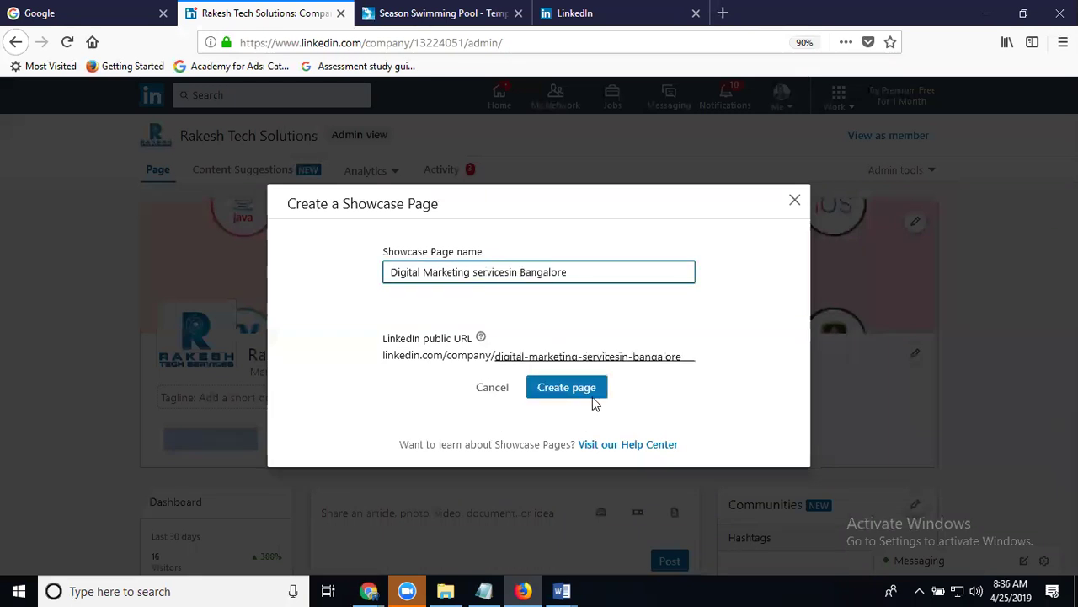
left_click(571, 387)
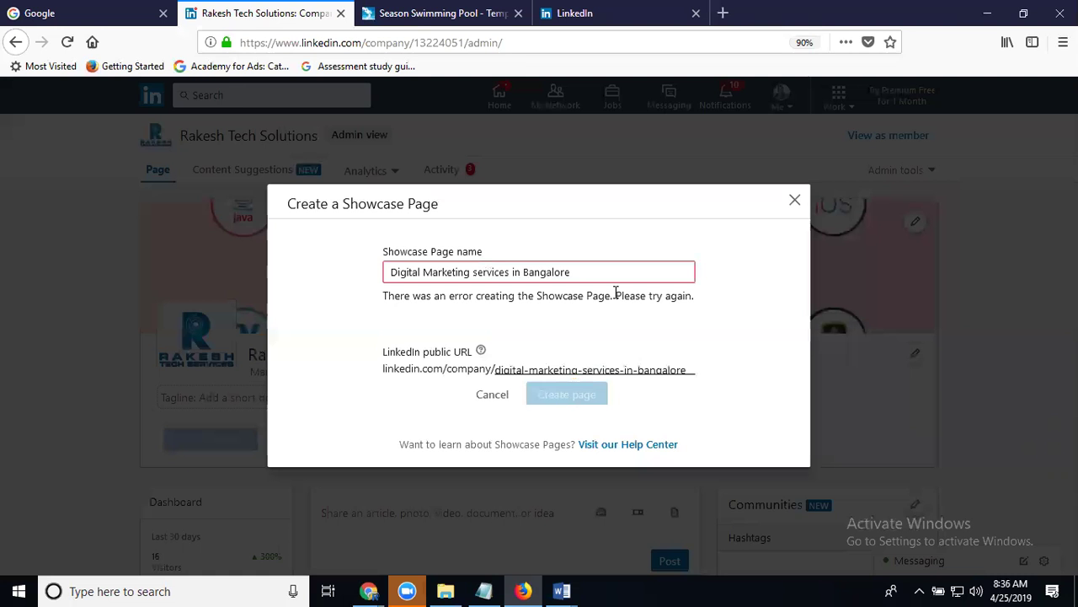
left_click_drag(613, 295, 699, 307)
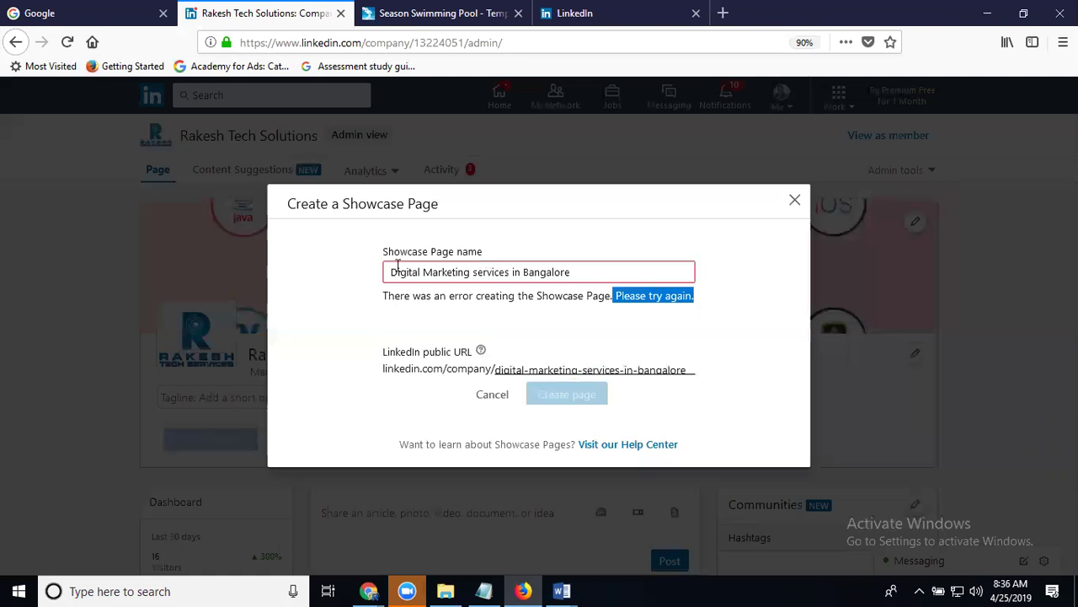
Try to create the showcase page as "digital marketing services agency in bangalore" and highlight the resulting message
triple_click(617, 271)
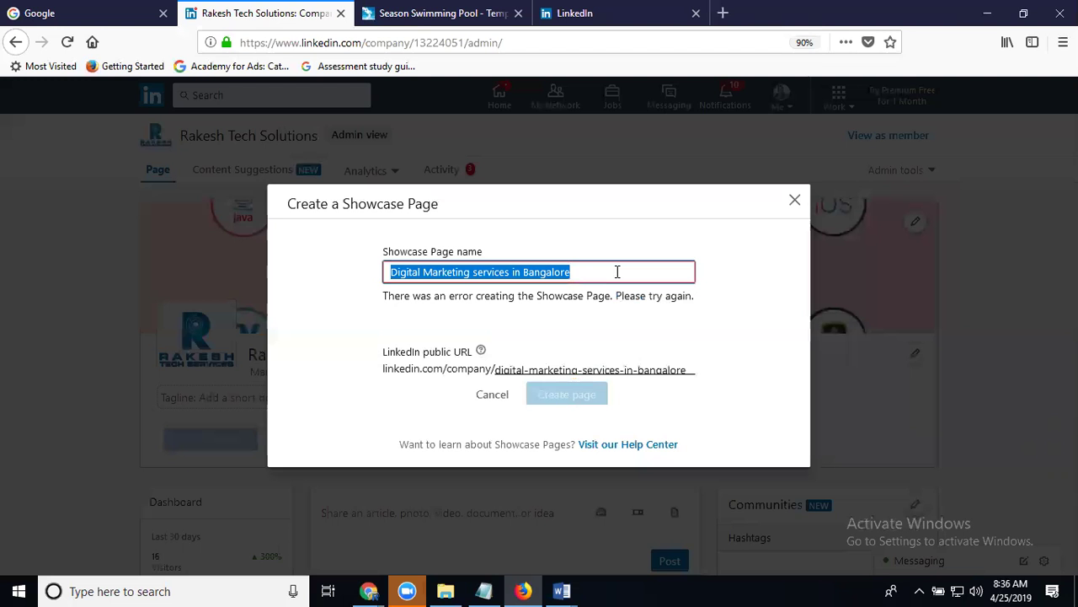
type("digital")
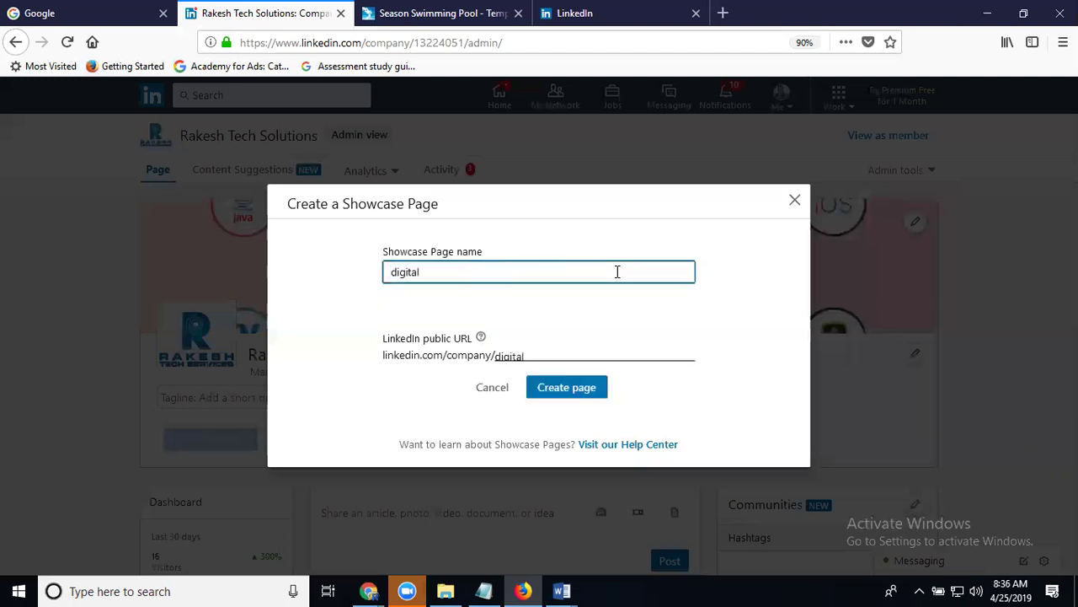
type(" marketing serv")
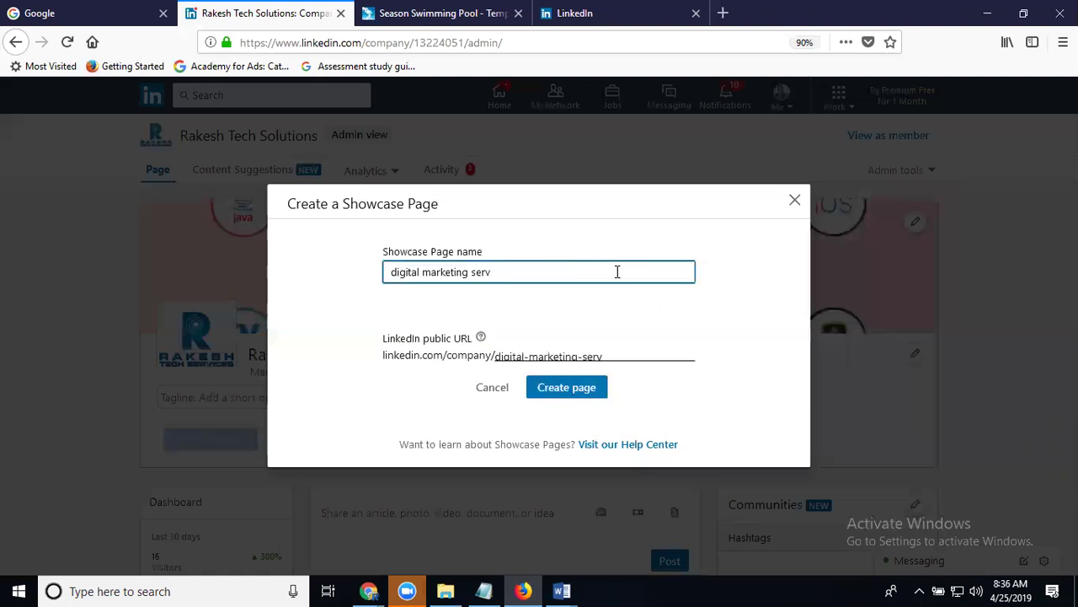
type("ices agency in")
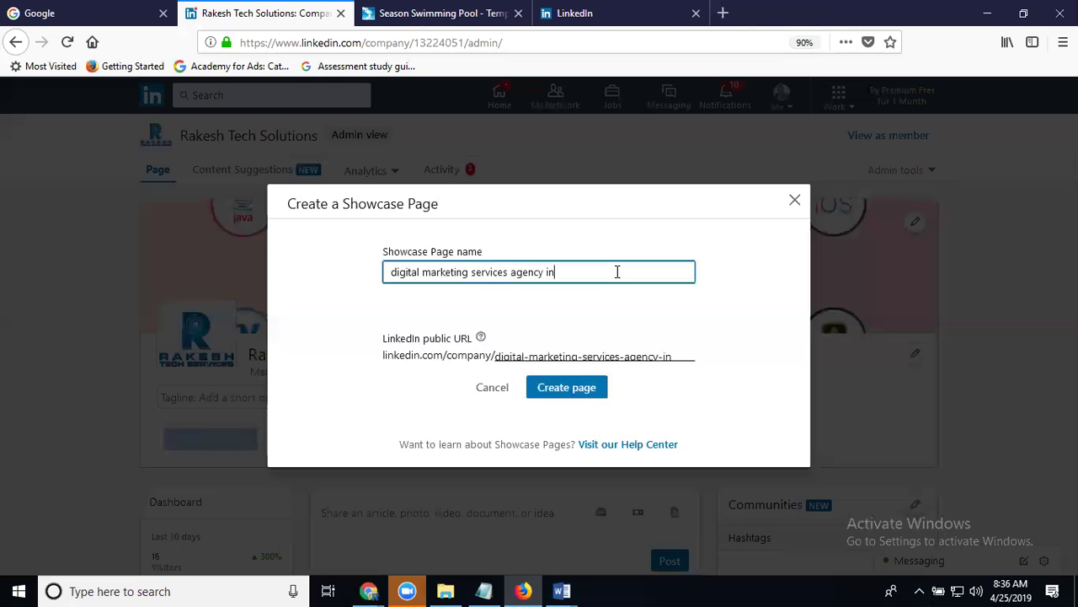
type(" gabgalore")
key("BackSpace")
key("BackSpace")
key("BackSpace")
type("ban")
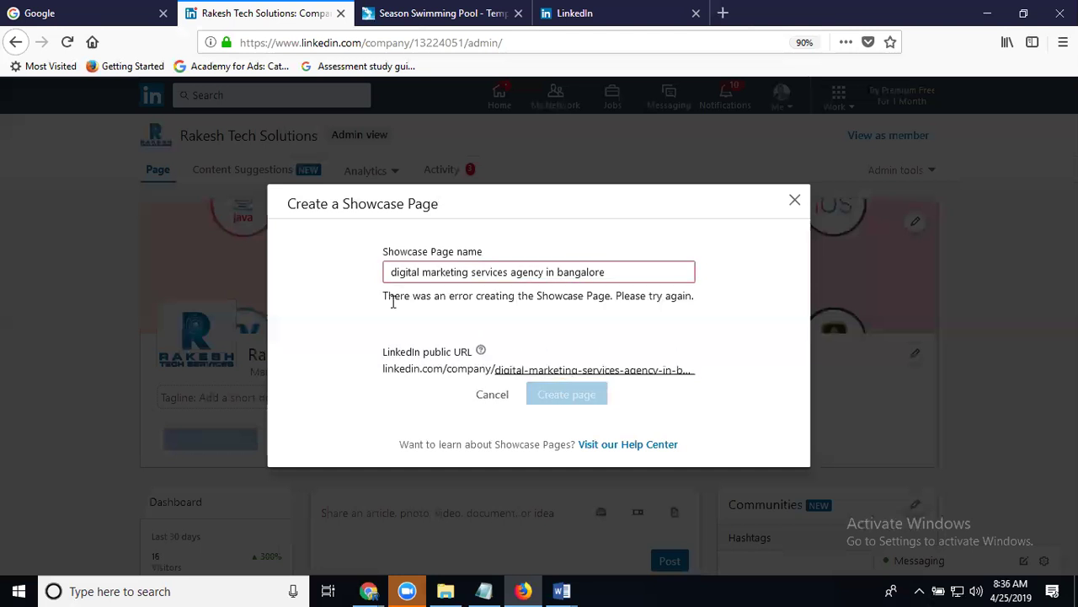
left_click_drag(384, 302, 701, 302)
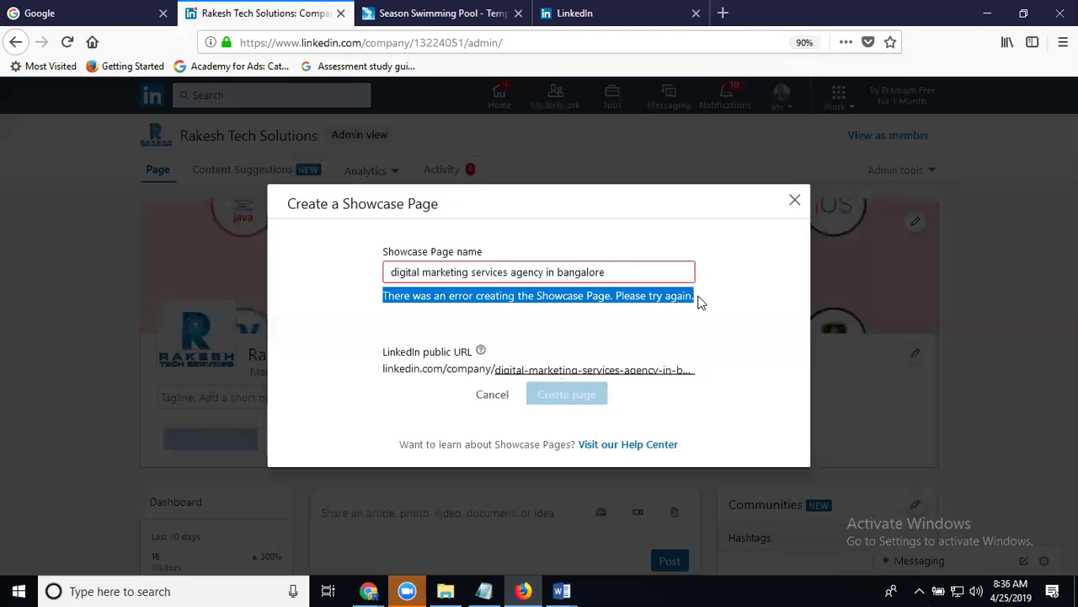
Close the showcase page form and open the managed company page Digital Marketing Tutorials-Rakesh Tech solutions
left_click(796, 203)
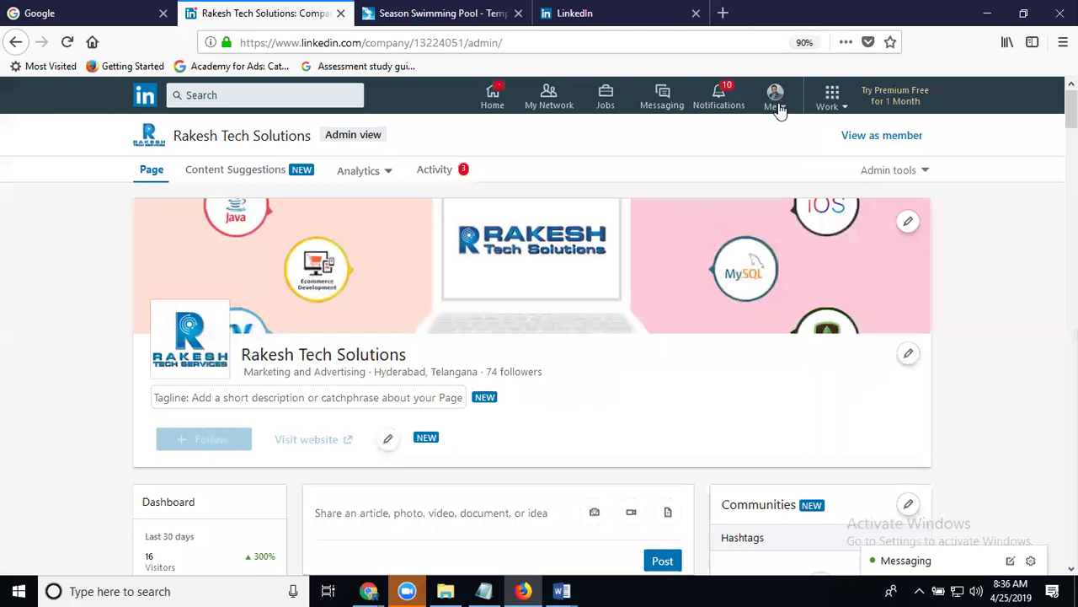
left_click(780, 109)
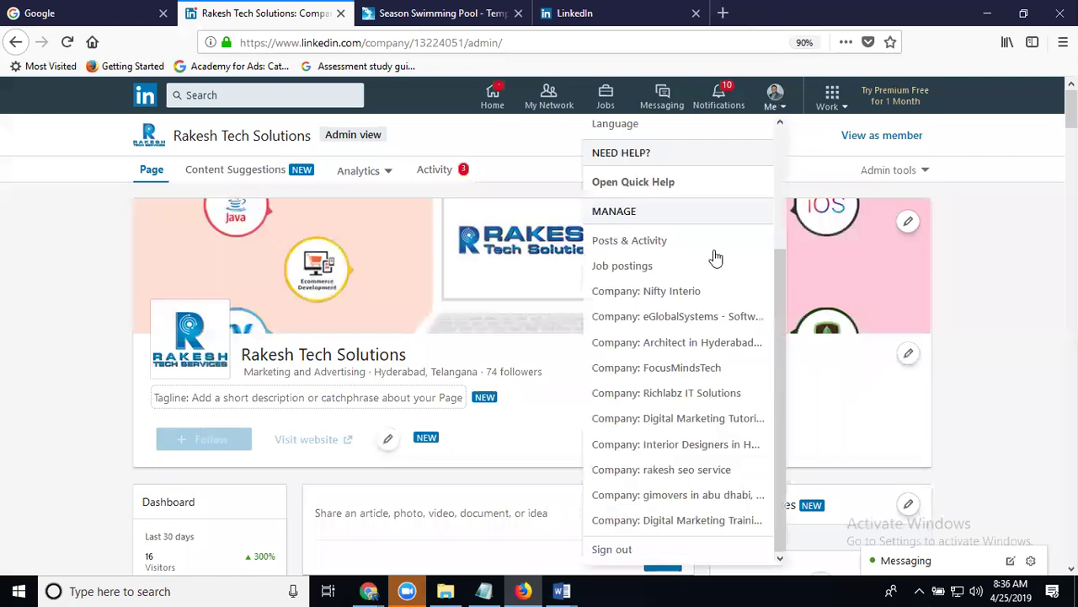
left_click(702, 422)
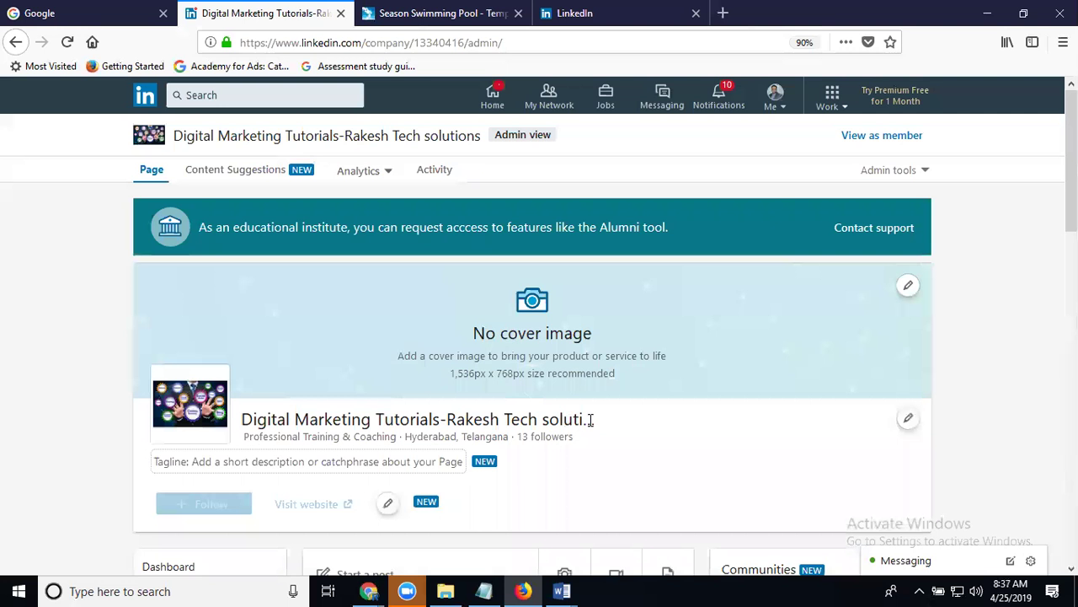
Start a cover image upload for the company page and browse to the rts training folder under RTS COntent 2019, rts project 2018
left_click_drag(447, 419, 590, 419)
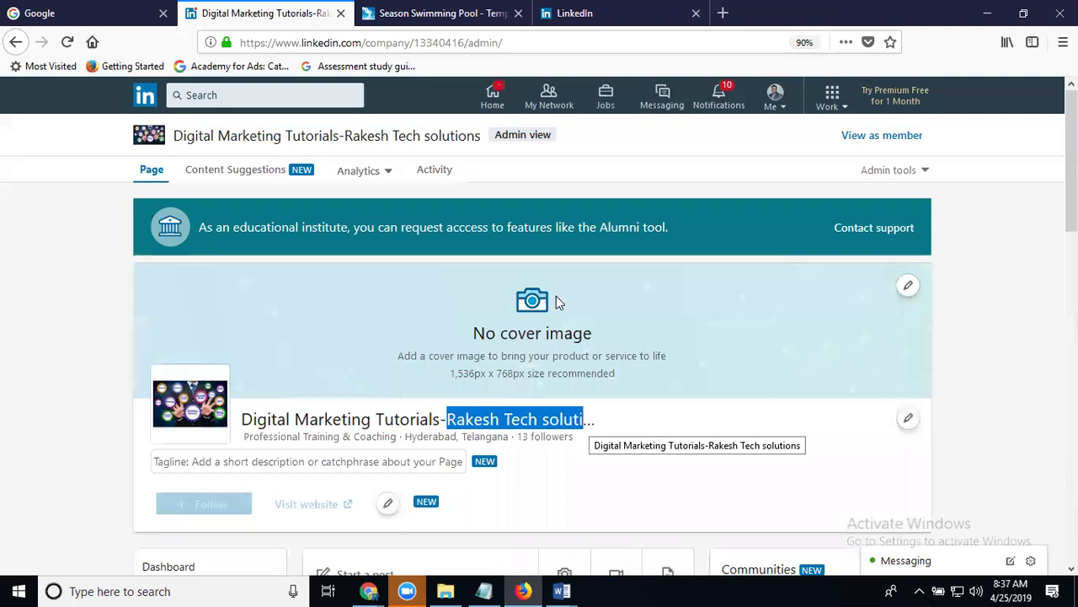
left_click(914, 302)
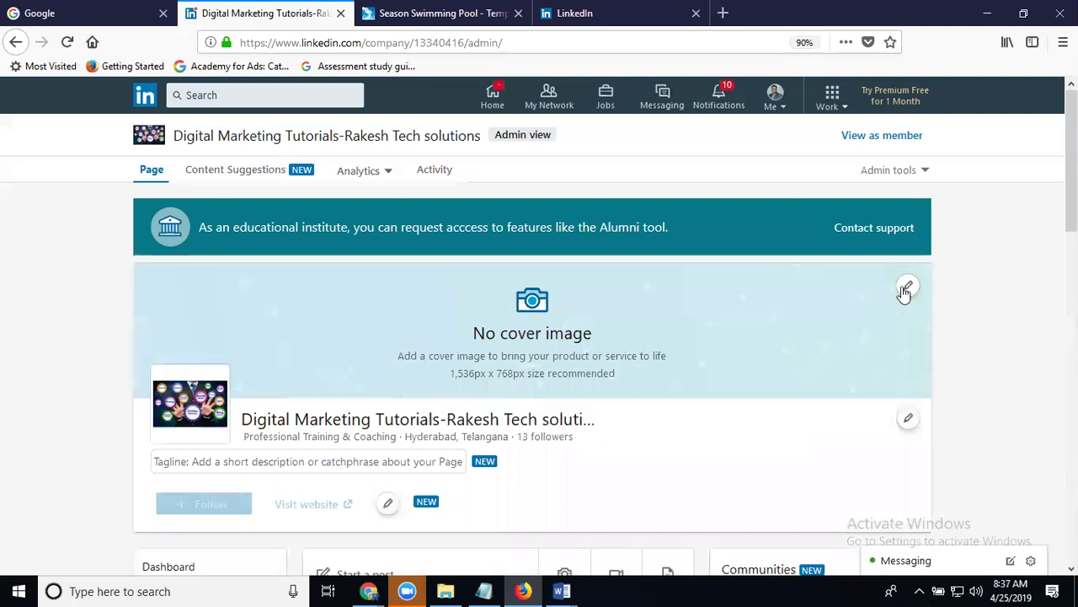
left_click(853, 328)
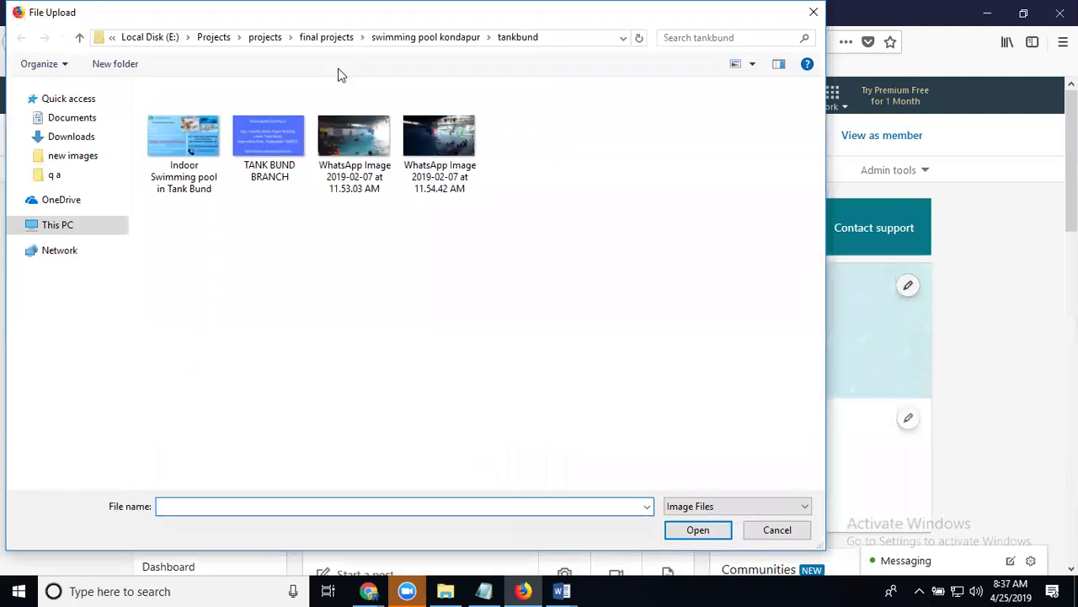
left_click(267, 37)
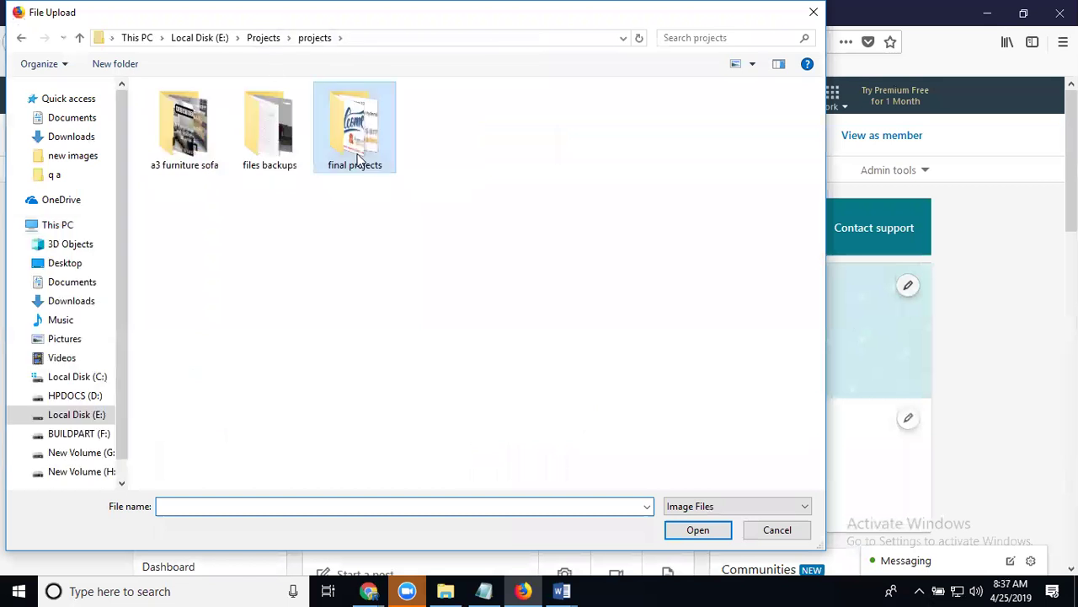
key("Return")
left_click(262, 38)
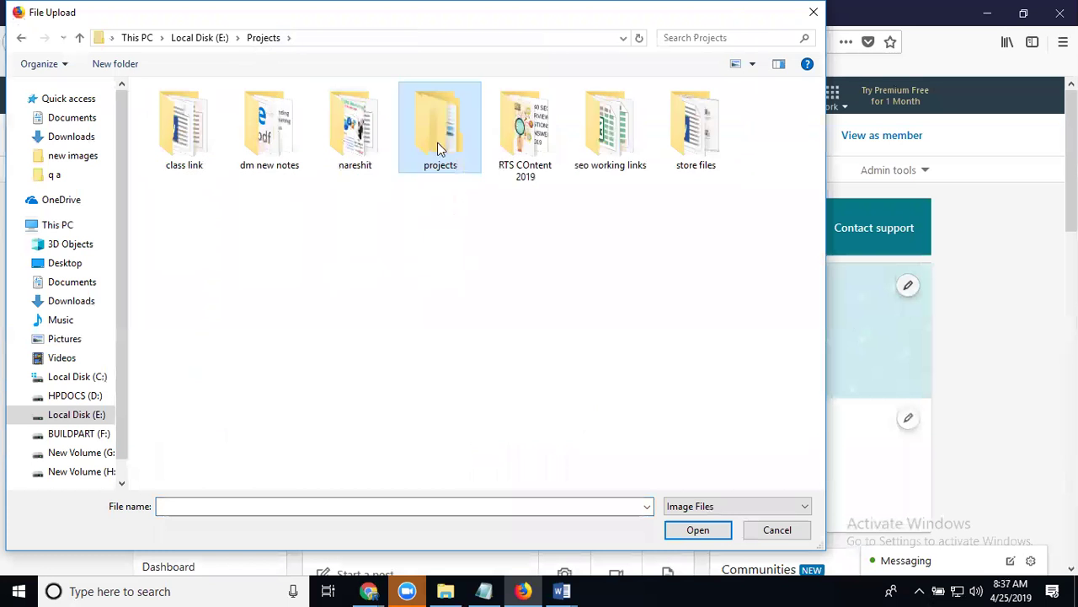
left_click(523, 145)
double_click(522, 145)
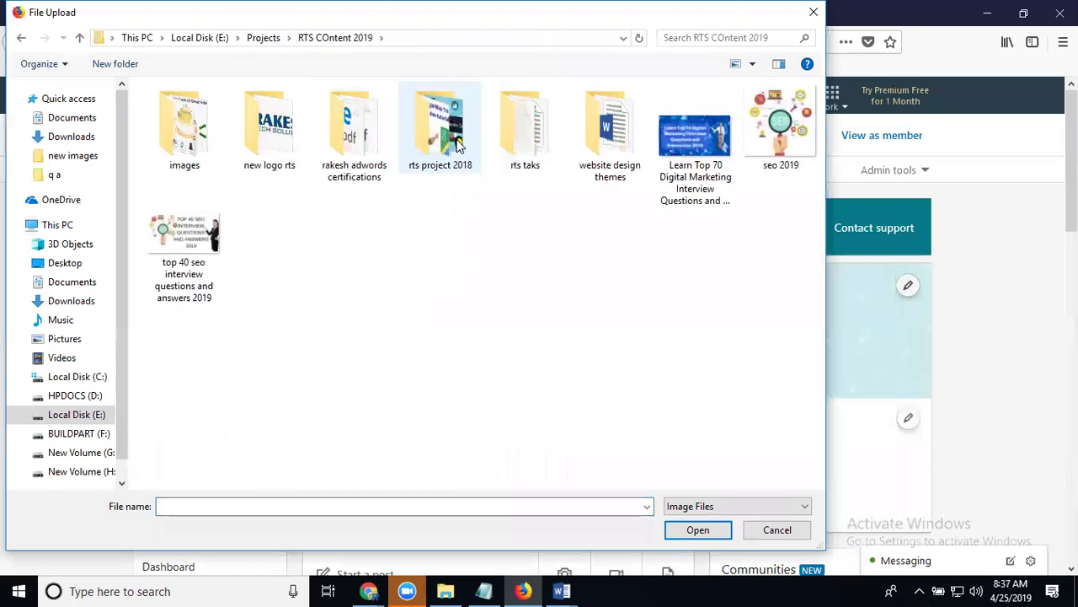
double_click(457, 145)
double_click(439, 151)
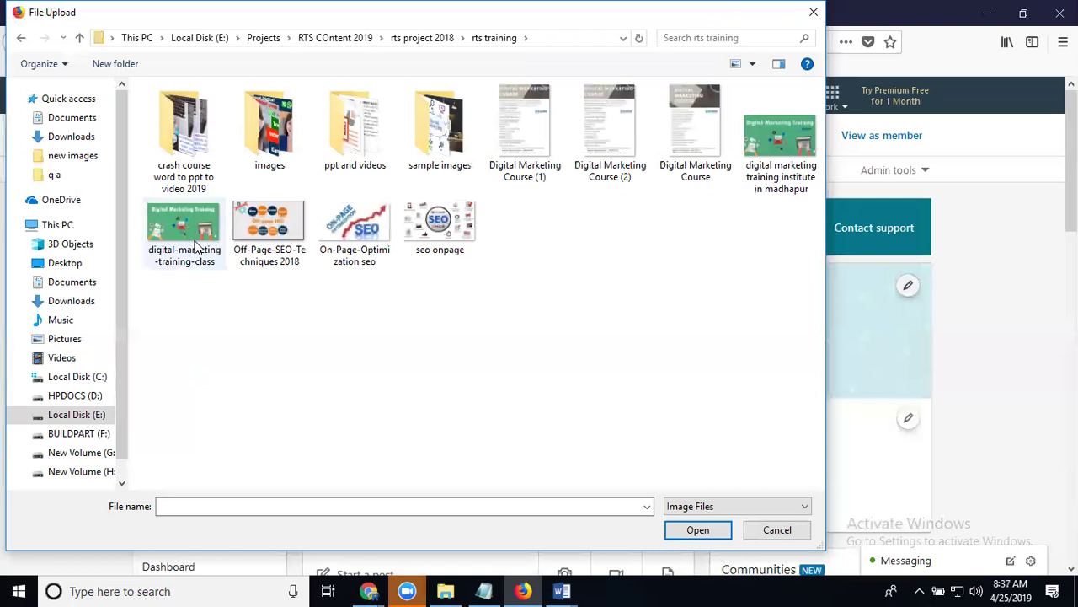
Upload the digital-marketing-training-class image as the company page's cover and save it
left_click(194, 243)
key("Return")
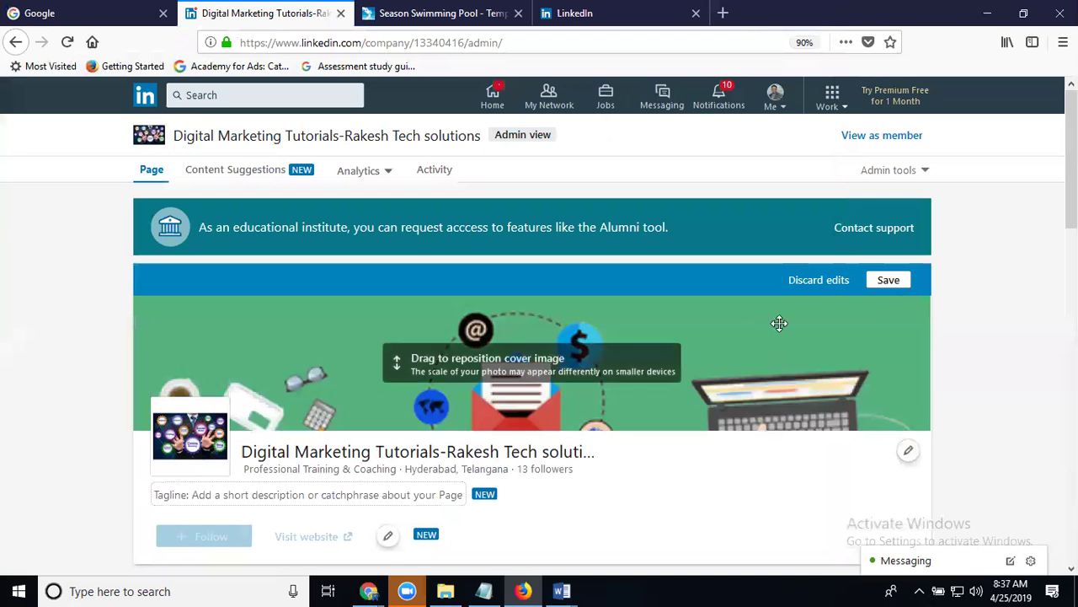
left_click(897, 285)
left_click(892, 282)
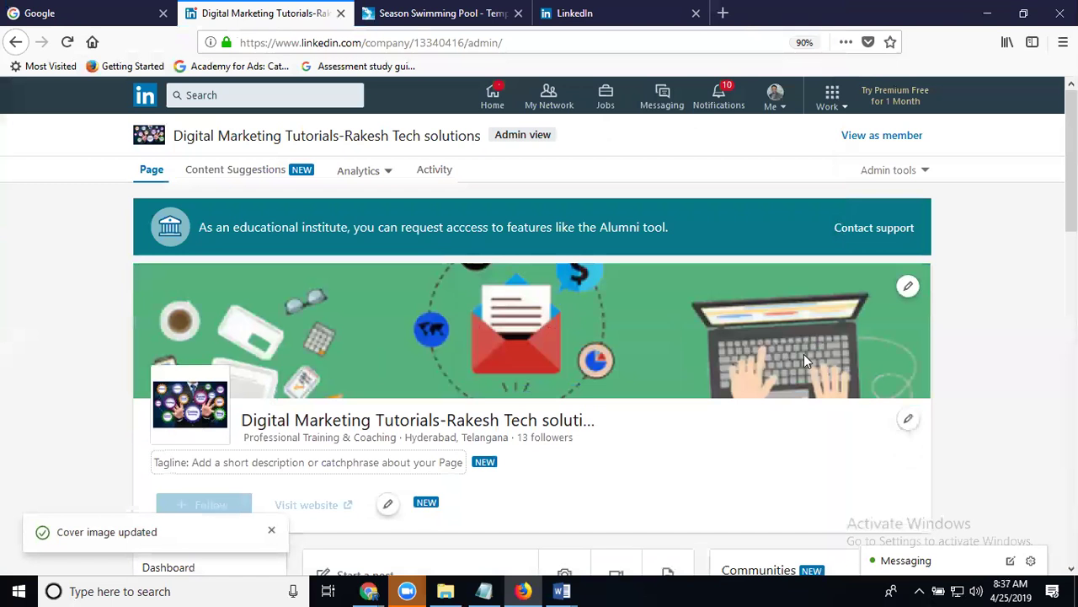
Set the company page's tagline to "Digital Marketing Training Tutorial 2019 by Digital rakesh" and save it
scroll(525, 281, "down", 3)
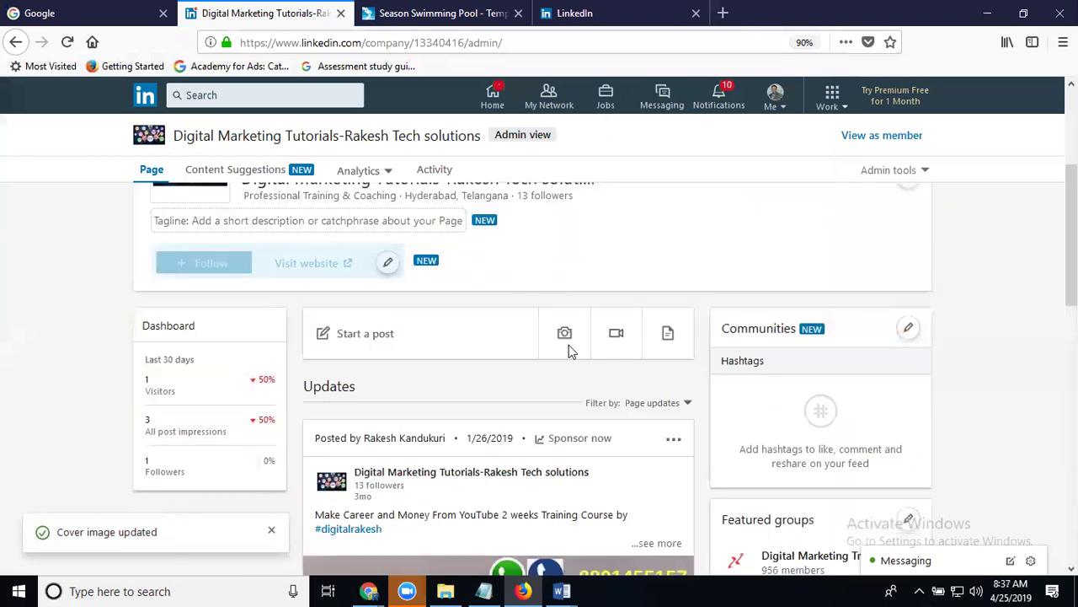
scroll(564, 341, "down", 3)
scroll(565, 335, "down", 5)
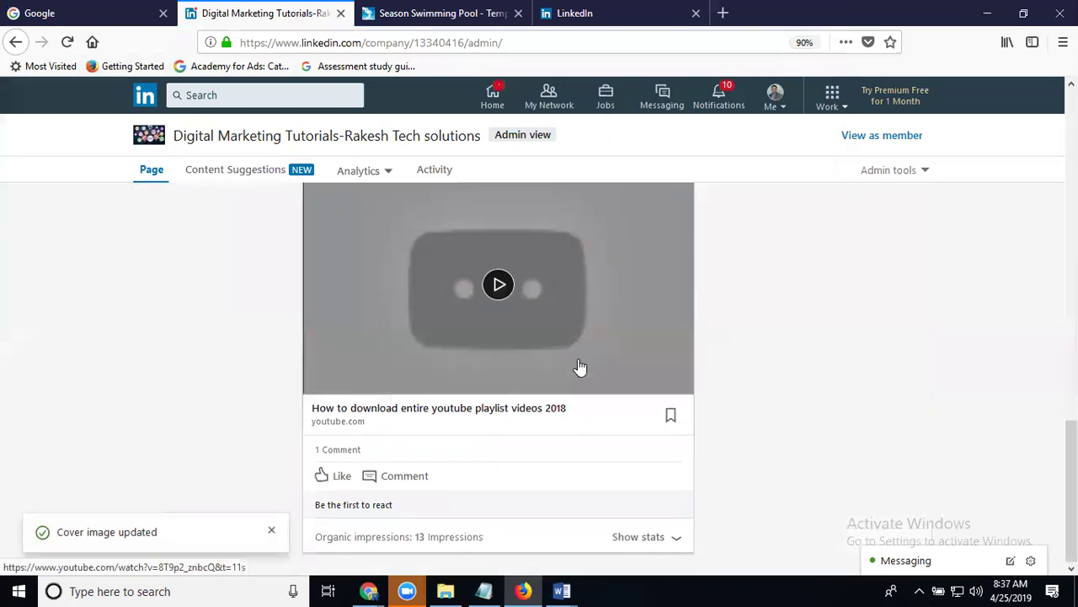
scroll(581, 362, "up", 5)
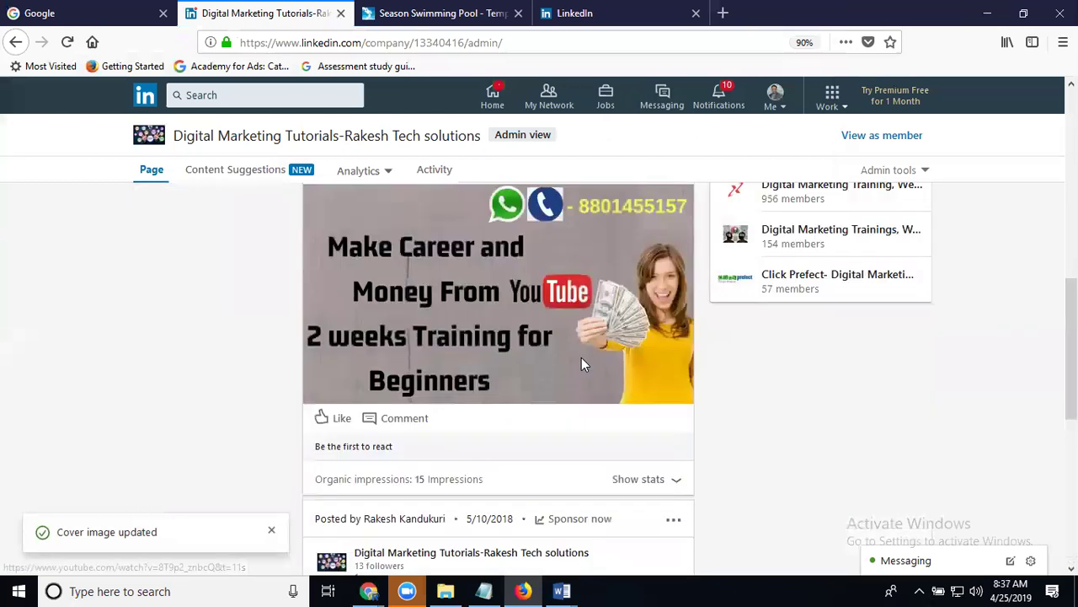
scroll(581, 362, "up", 10)
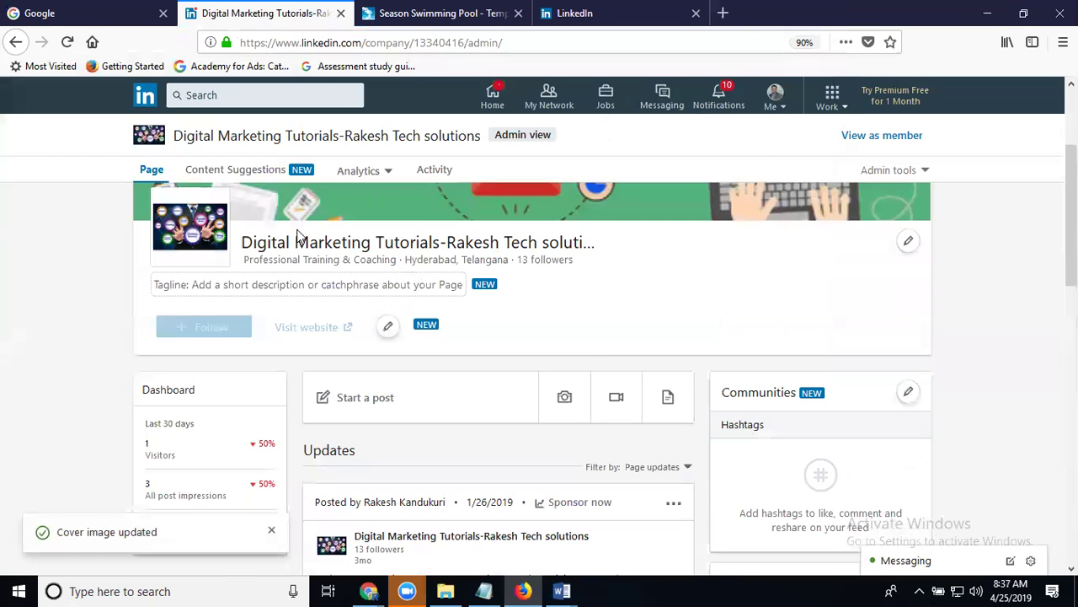
scroll(301, 236, "down", 2)
scroll(301, 232, "up", 1)
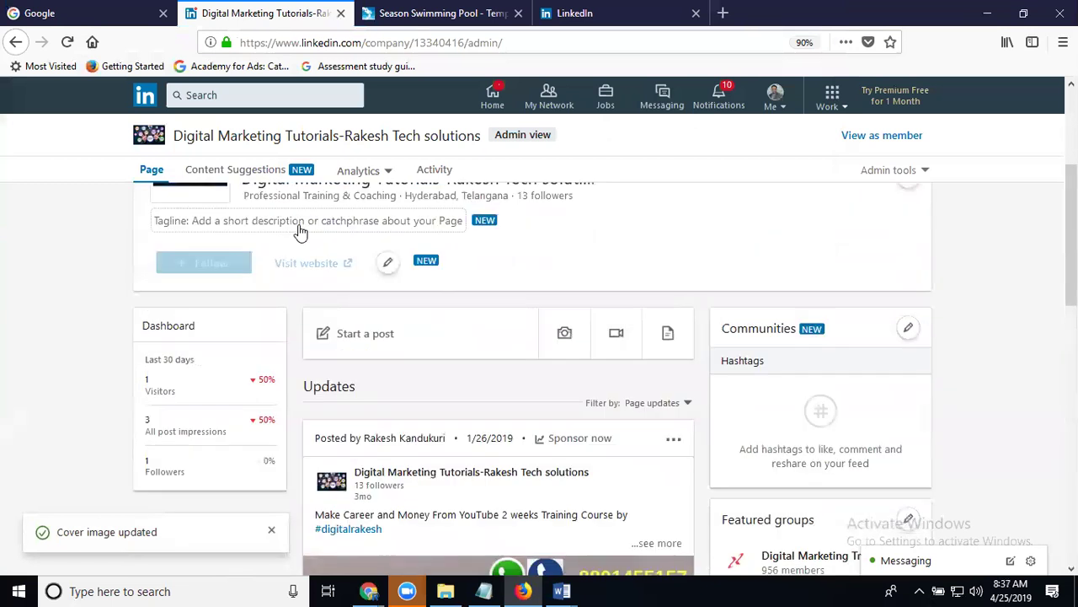
left_click(388, 262)
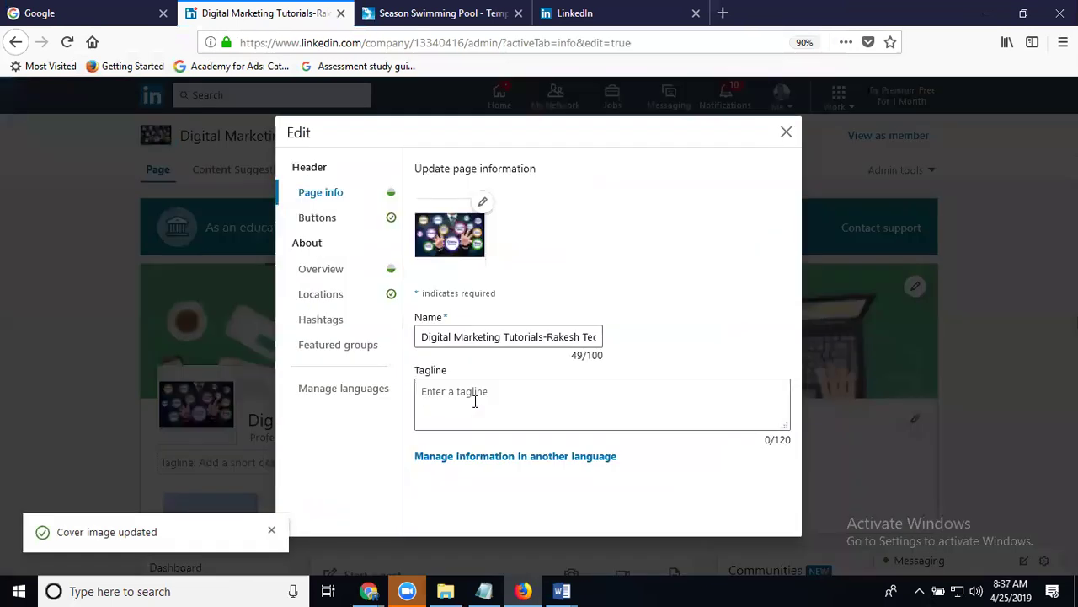
left_click(475, 402)
type("D")
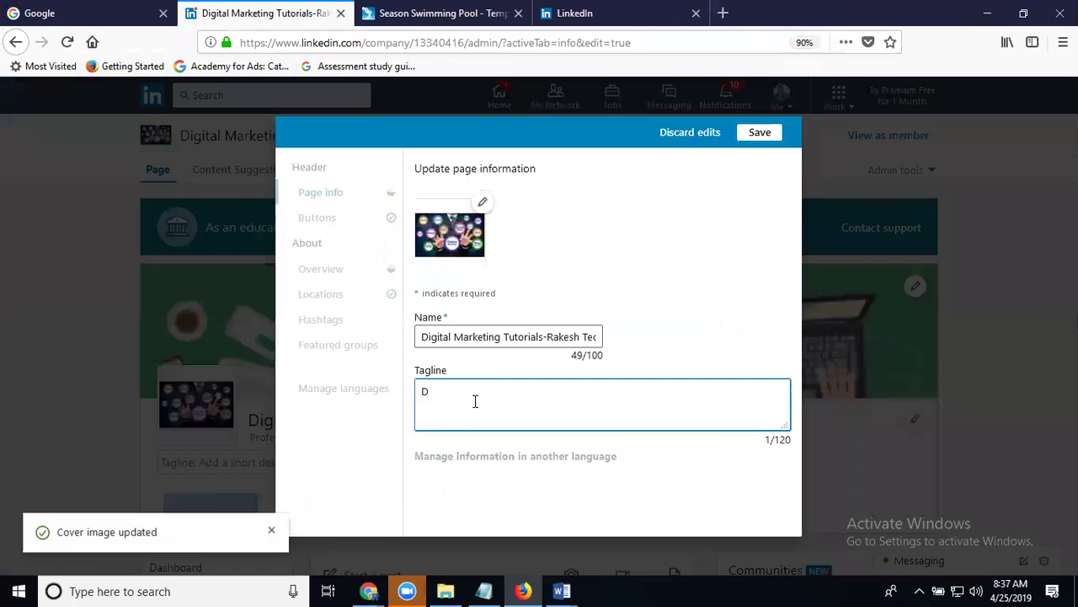
type("igital Marketing Training Tutorial 20")
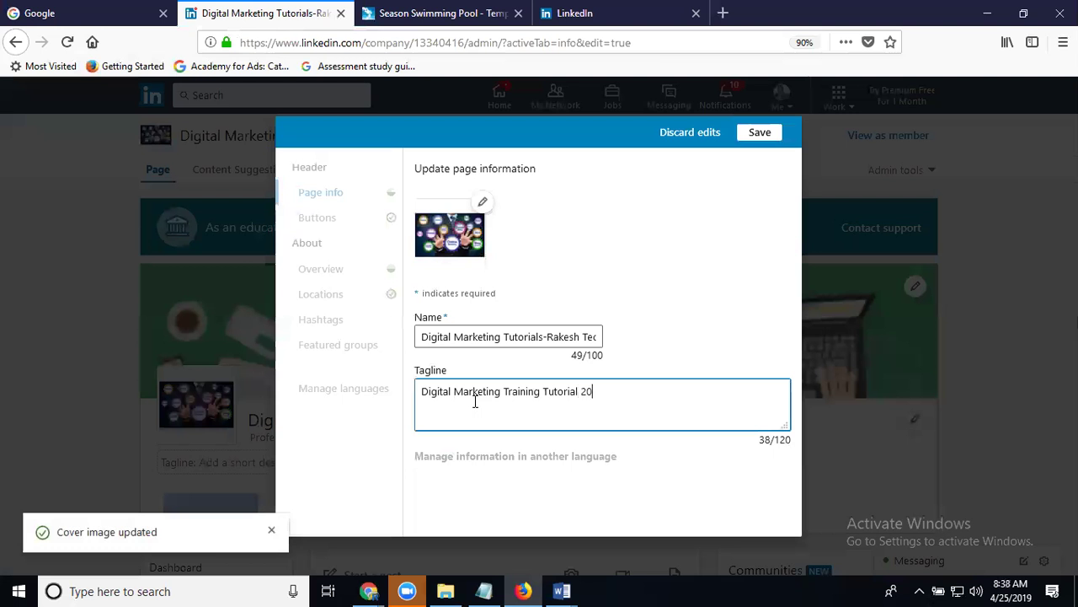
type("19 by Digital rakesh")
left_click(760, 134)
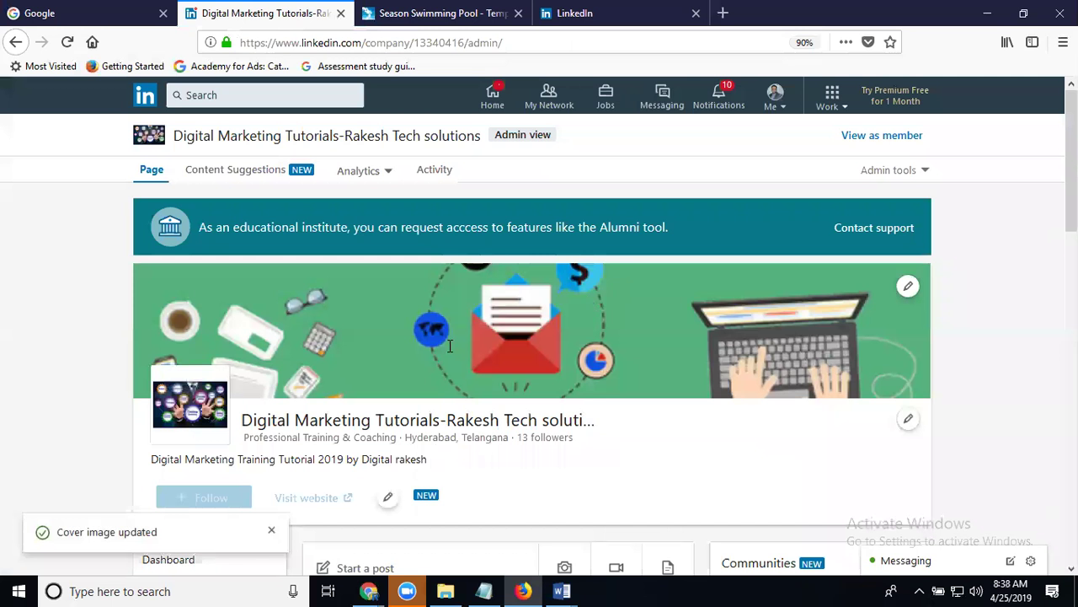
Start creating another LinkedIn page of the showcase type and look through the fields of its form
scroll(449, 340, "down", 2)
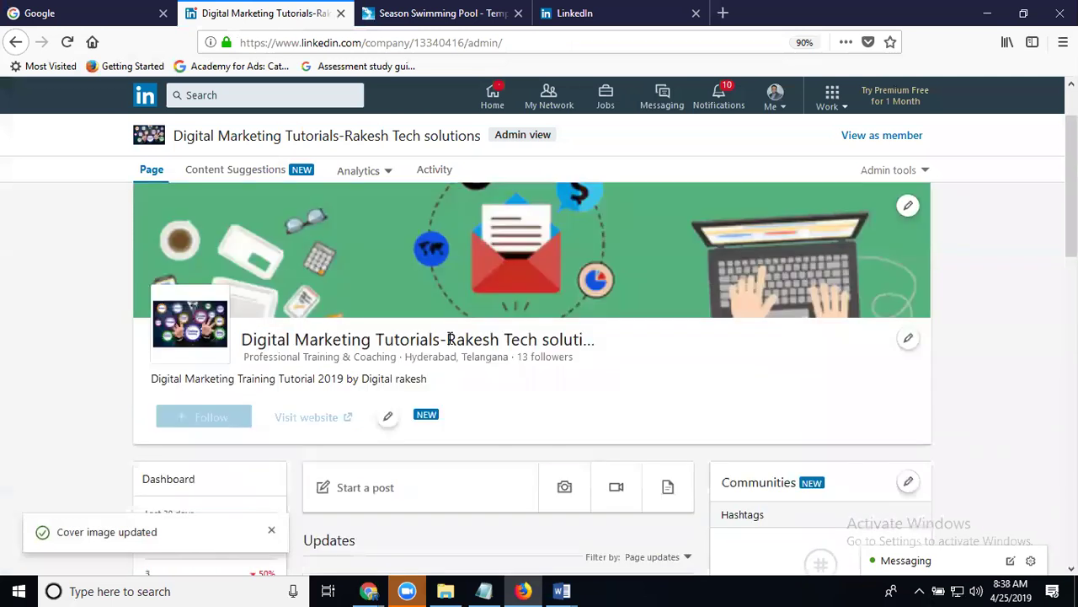
left_click(830, 107)
scroll(885, 546, "down", 4)
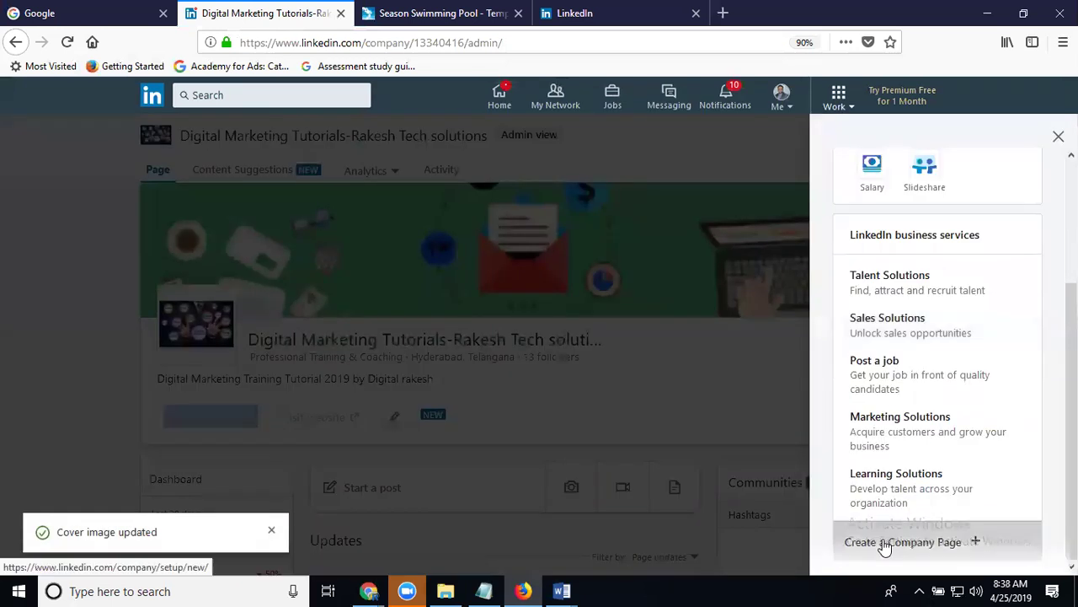
left_click(885, 546)
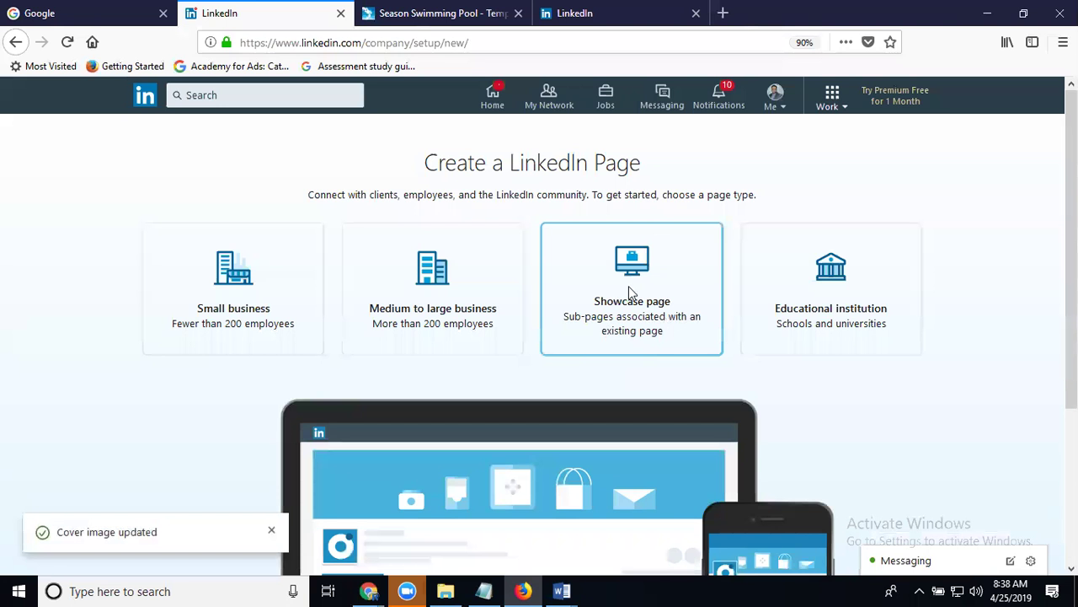
left_click(629, 292)
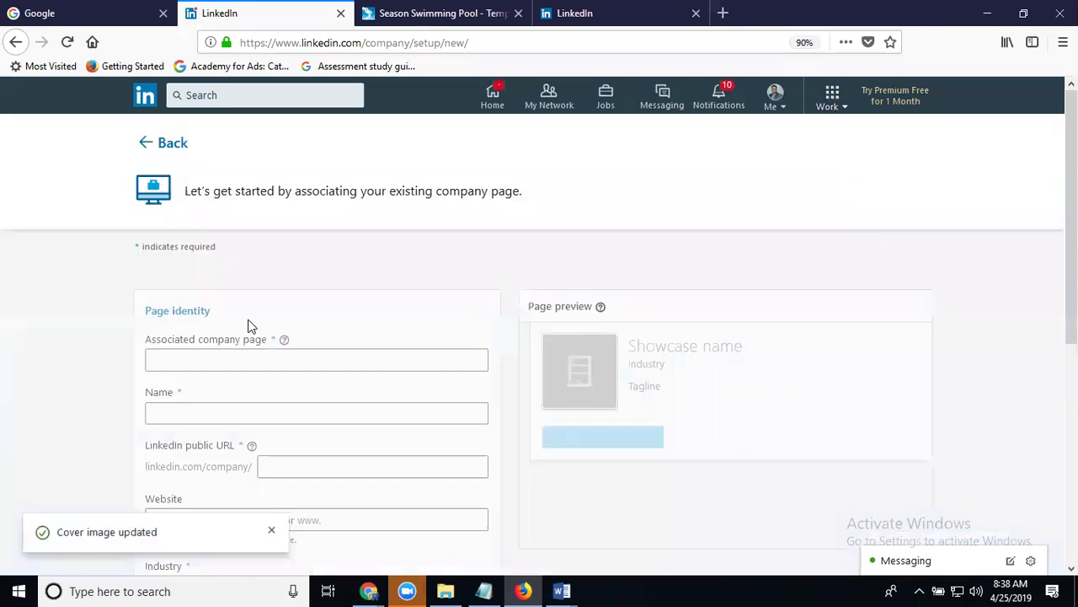
scroll(217, 473, "down", 4)
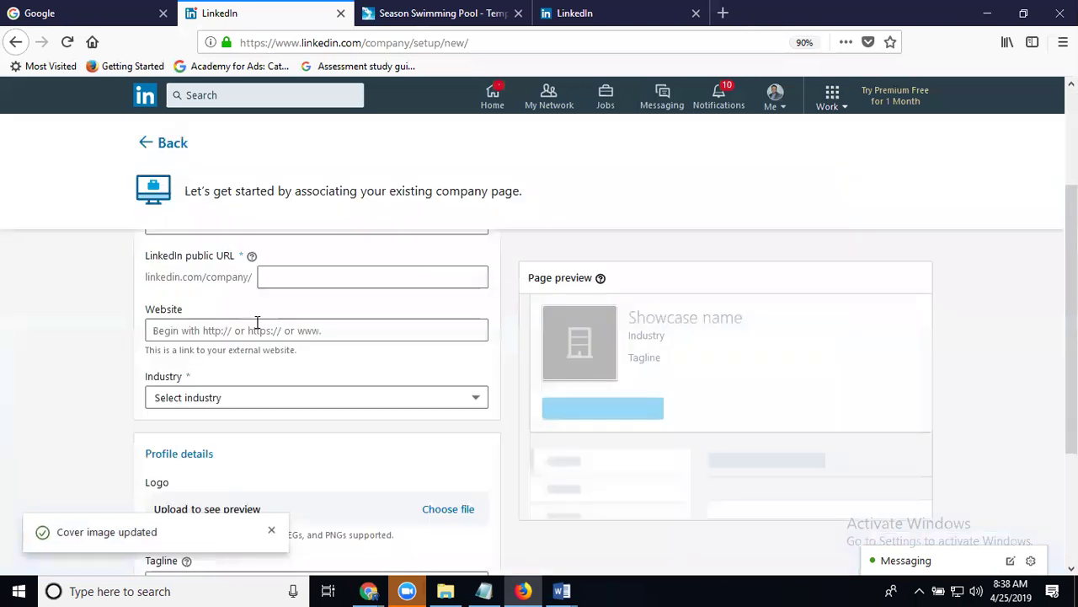
scroll(260, 460, "down", 4)
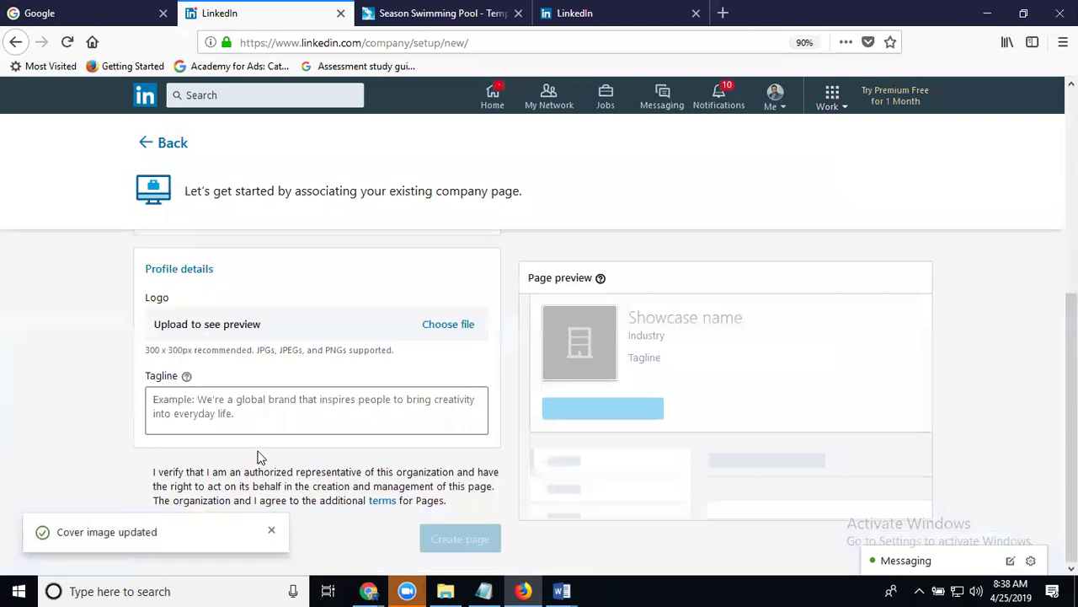
scroll(224, 376, "up", 5)
scroll(337, 336, "up", 3)
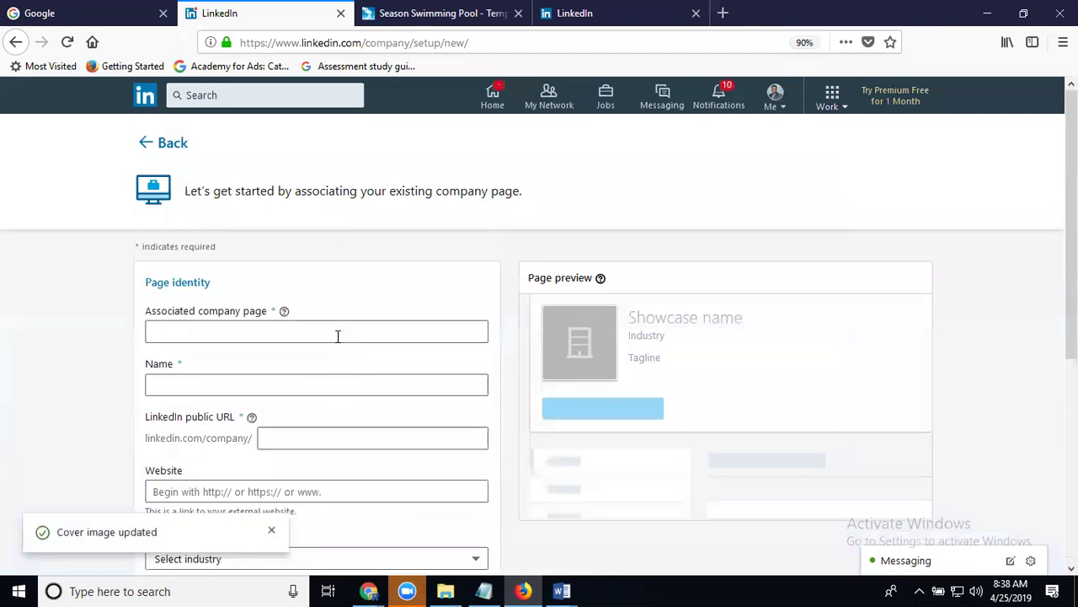
Search for an associated company page with "Indoor Sw" and review the remaining fields of the showcase form
left_click(278, 328)
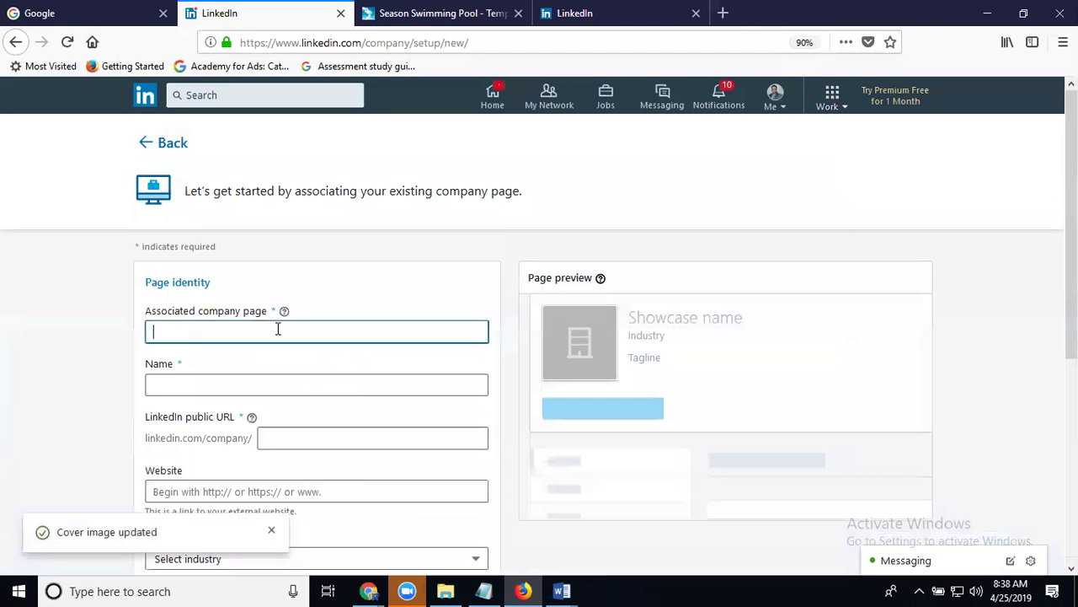
type("l")
type("ndoor")
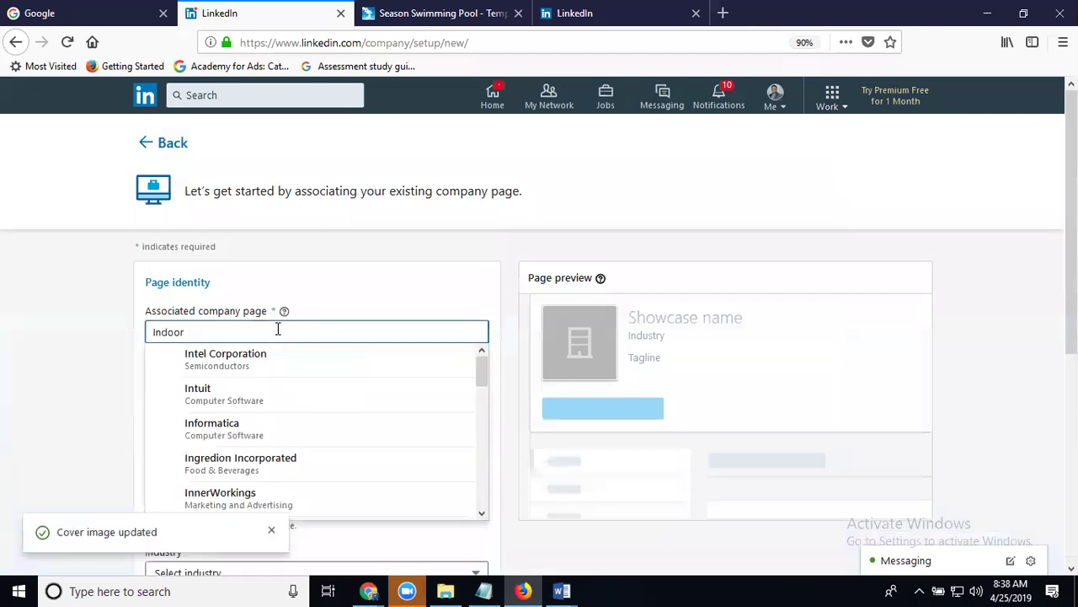
type(" Sw")
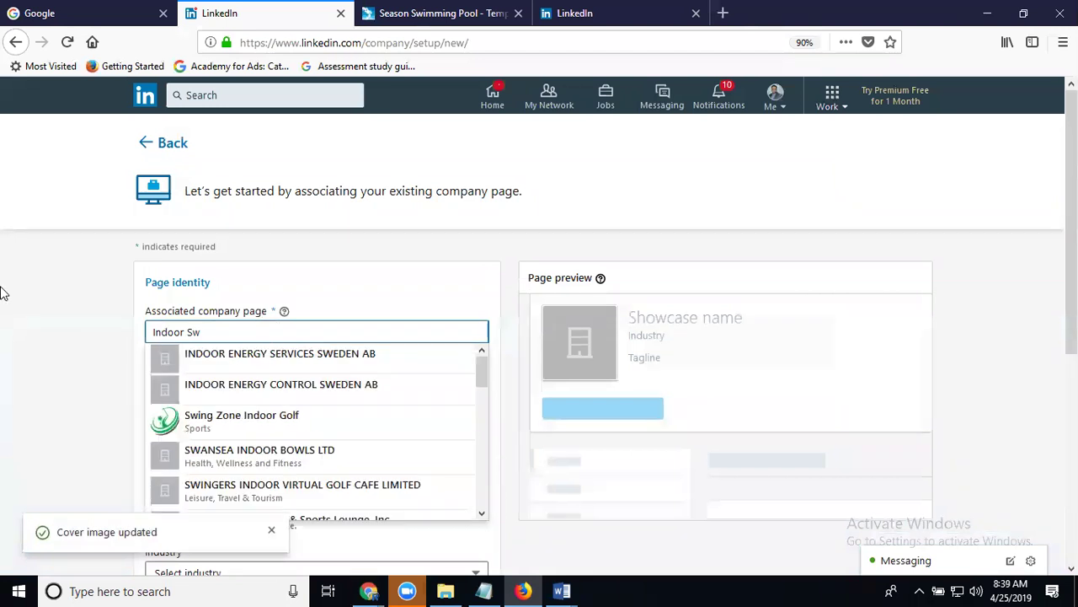
left_click(229, 201)
scroll(253, 434, "down", 2)
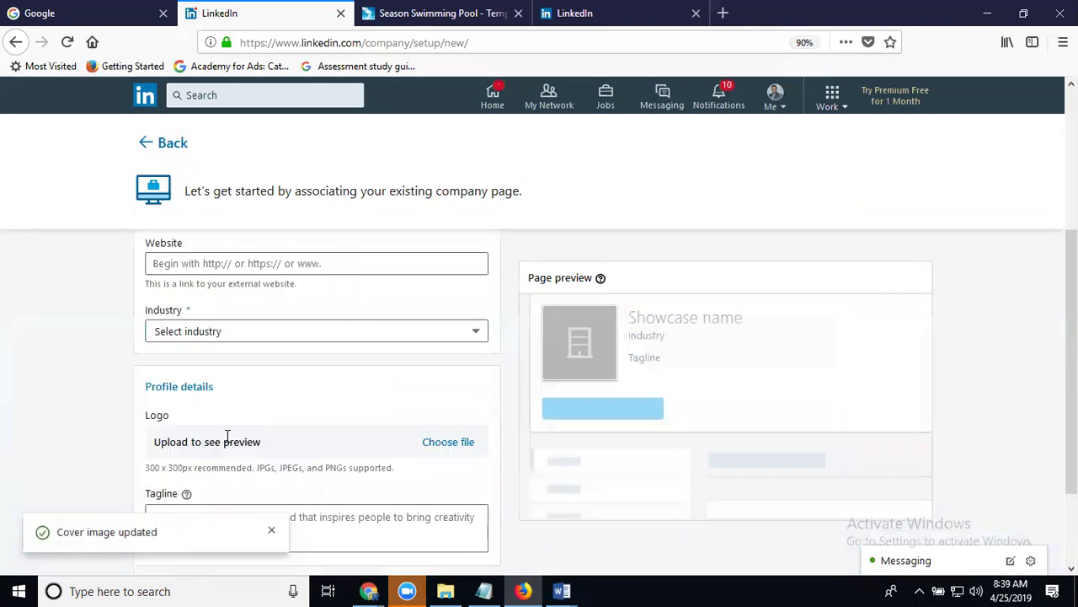
scroll(438, 408, "down", 2)
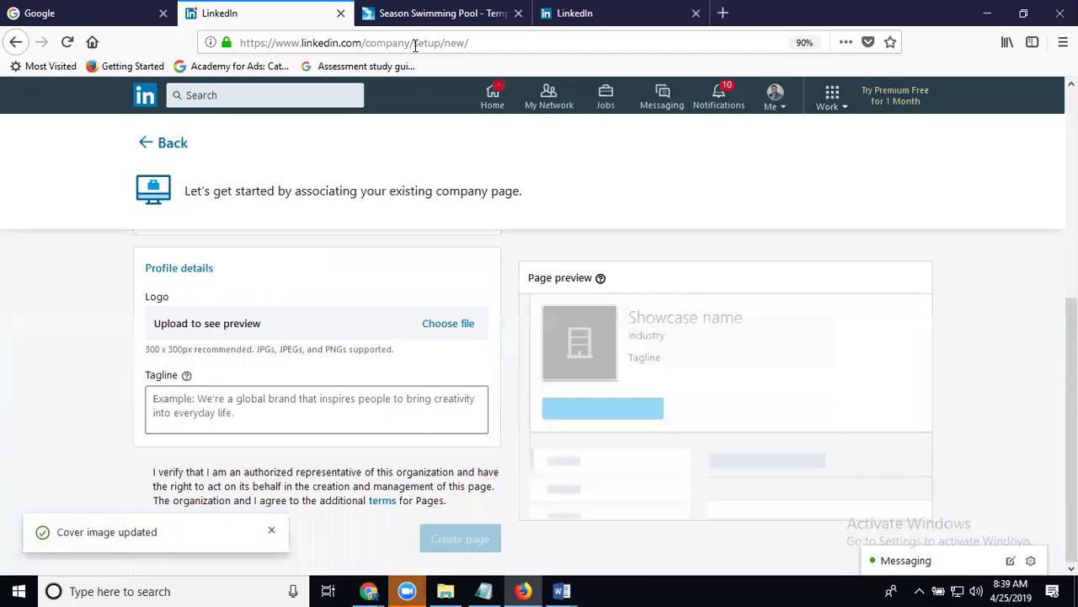
Leave the showcase form for linkedin.com/company/seasonswim and look at the Season Swim page's updates
left_click_drag(413, 43, 567, 44)
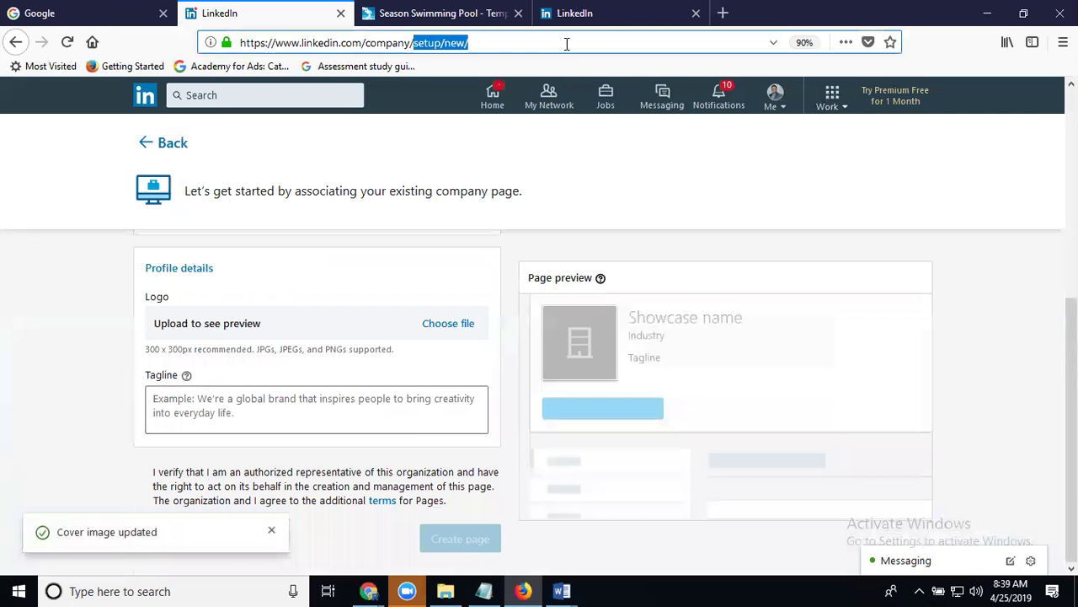
type("seasons")
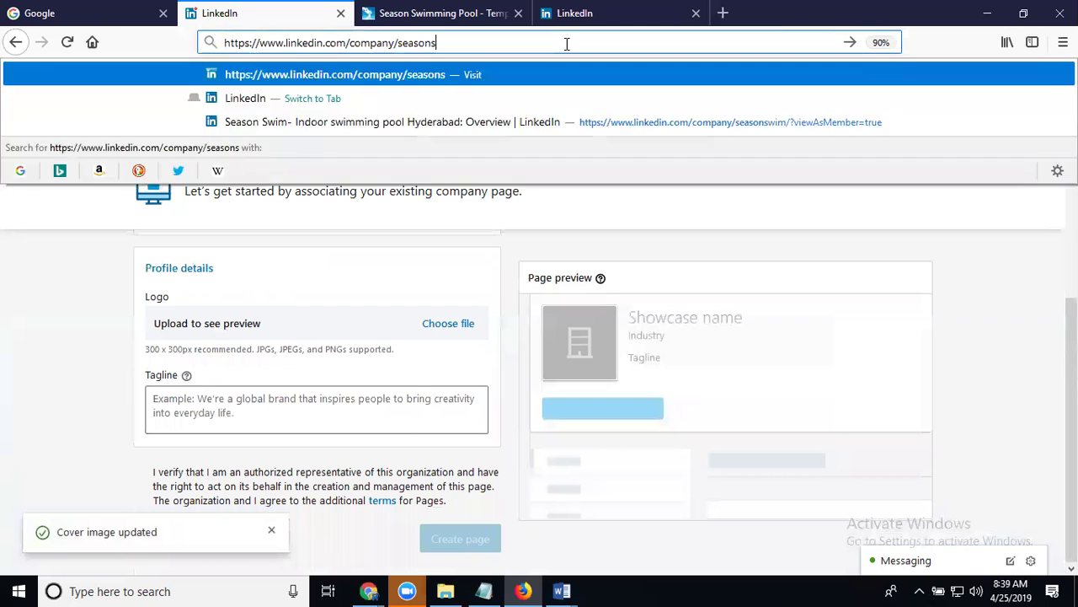
type("wim")
key("Return")
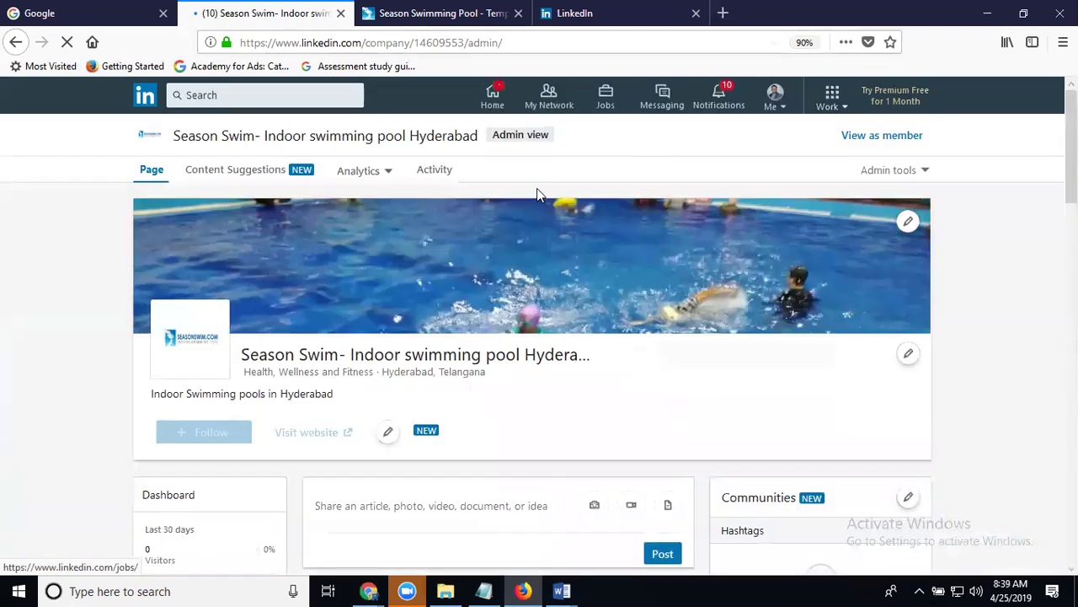
scroll(504, 251, "down", 1)
scroll(506, 251, "down", 5)
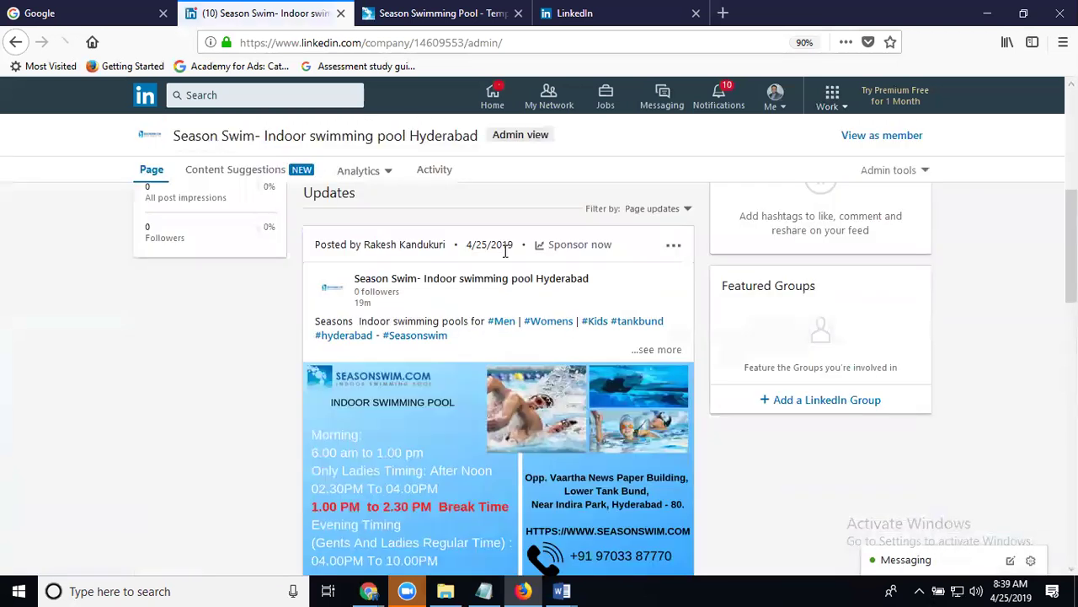